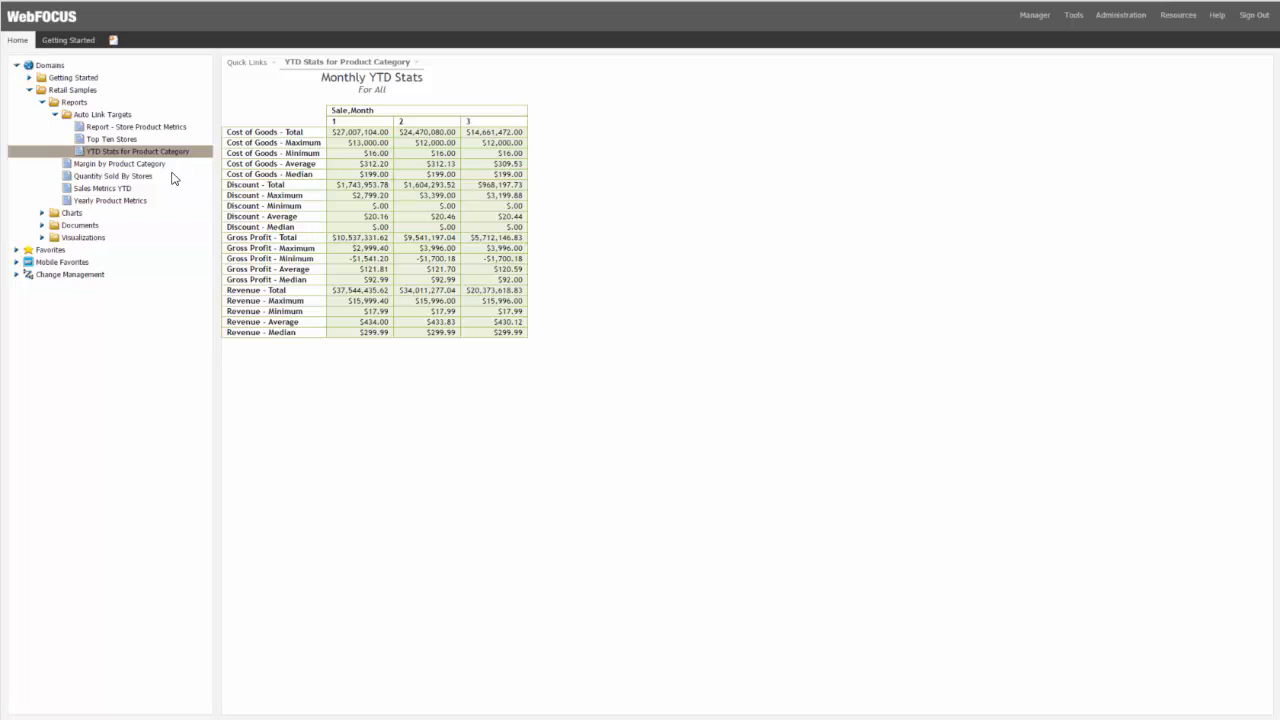
# Step: Add the Cost of Goods measure to the report's Sum fields five times
pyautogui.moveTo(172, 177)
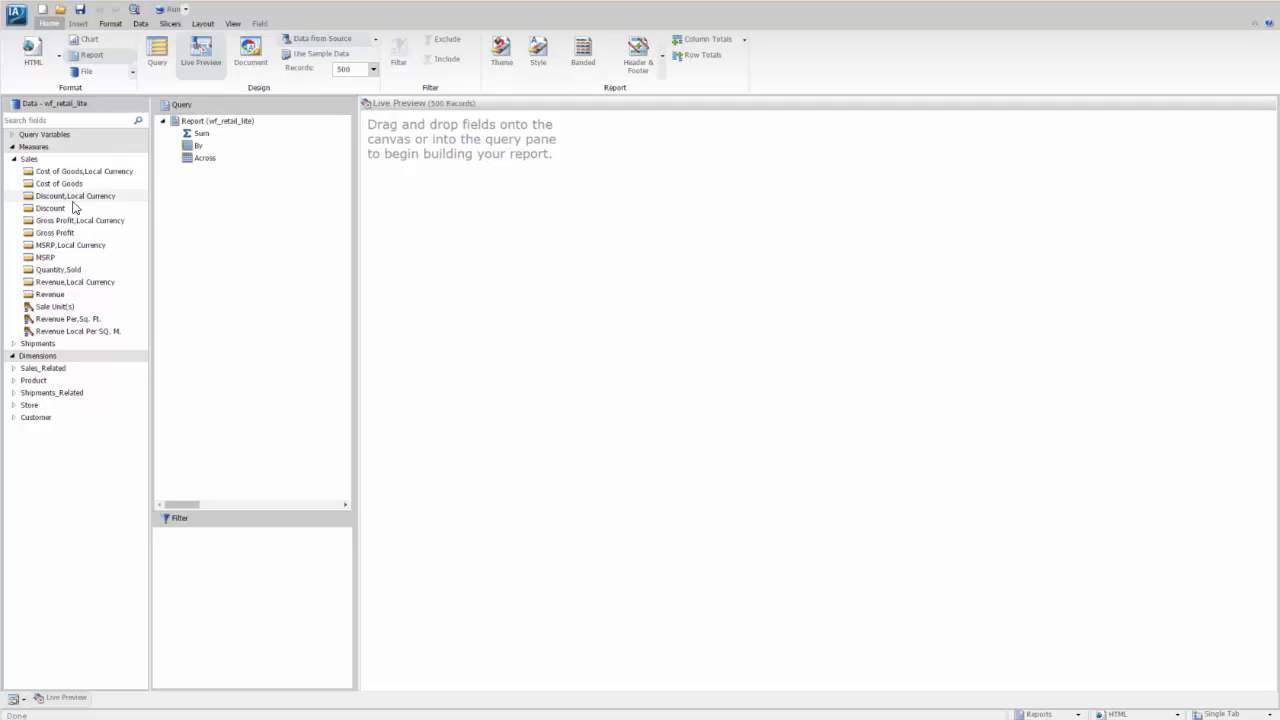
pyautogui.doubleClick(40, 188)
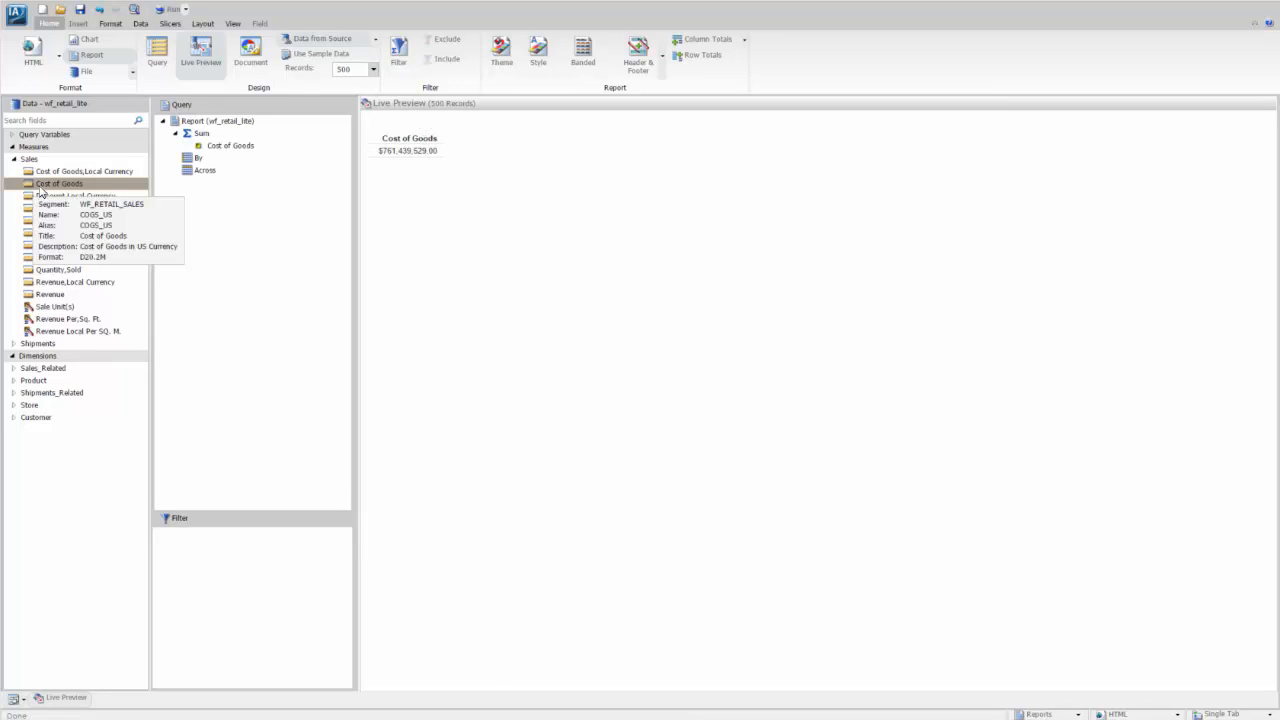
pyautogui.doubleClick(41, 186)
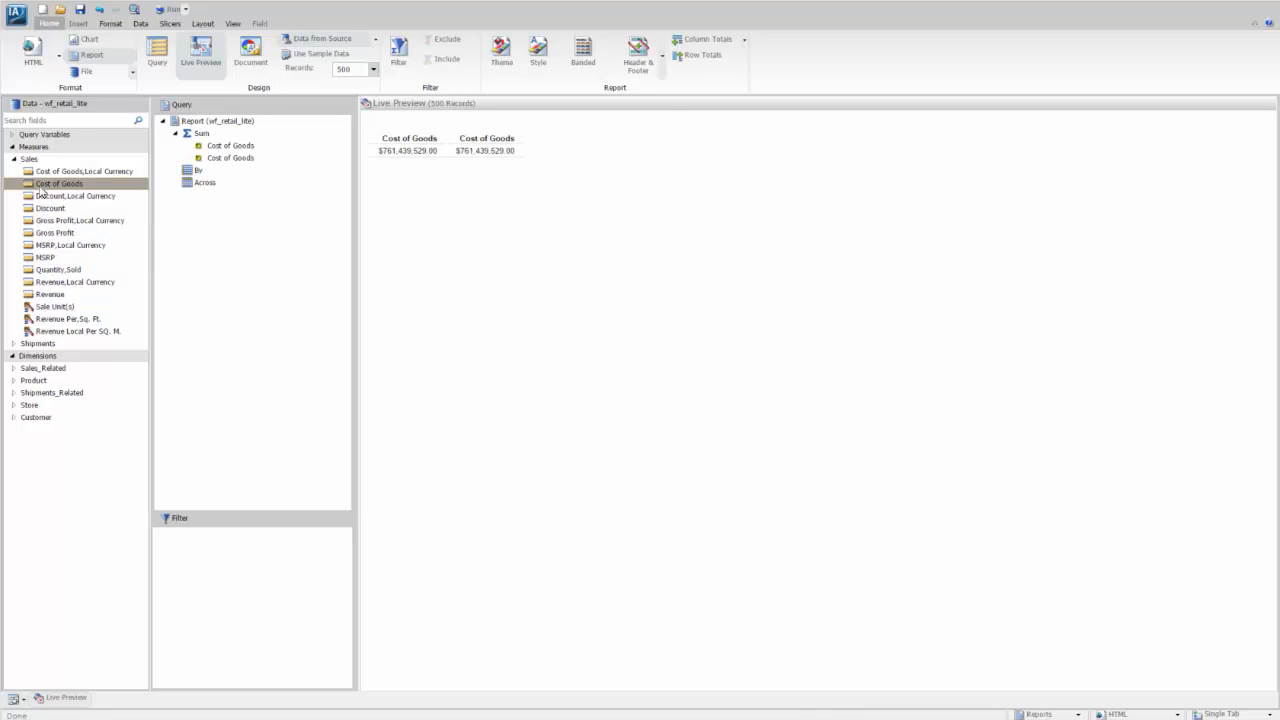
pyautogui.doubleClick(40, 186)
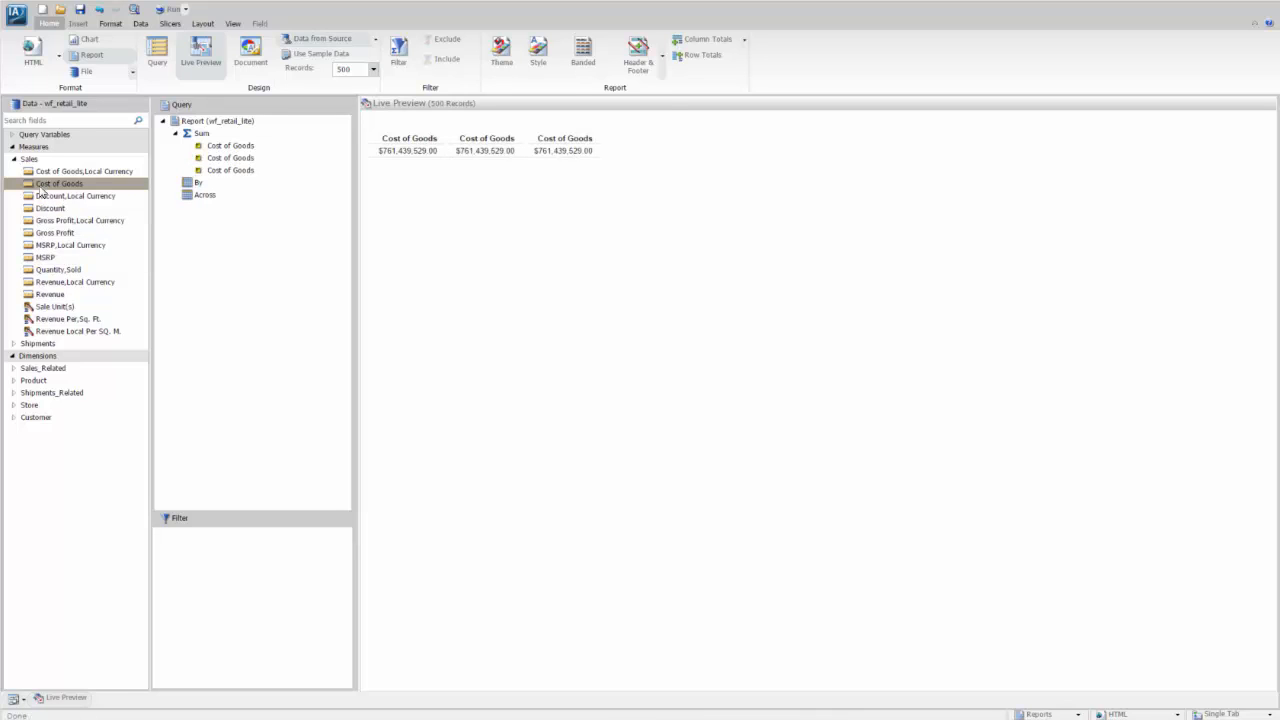
pyautogui.doubleClick(40, 186)
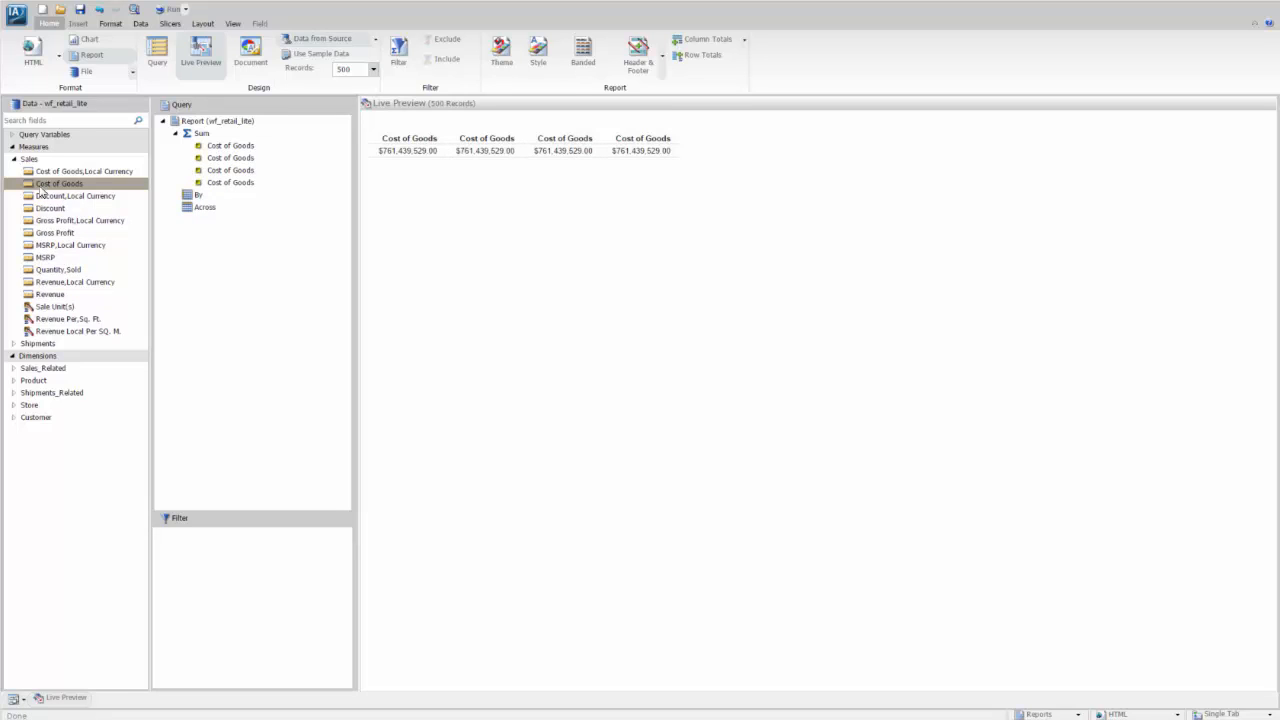
pyautogui.doubleClick(40, 186)
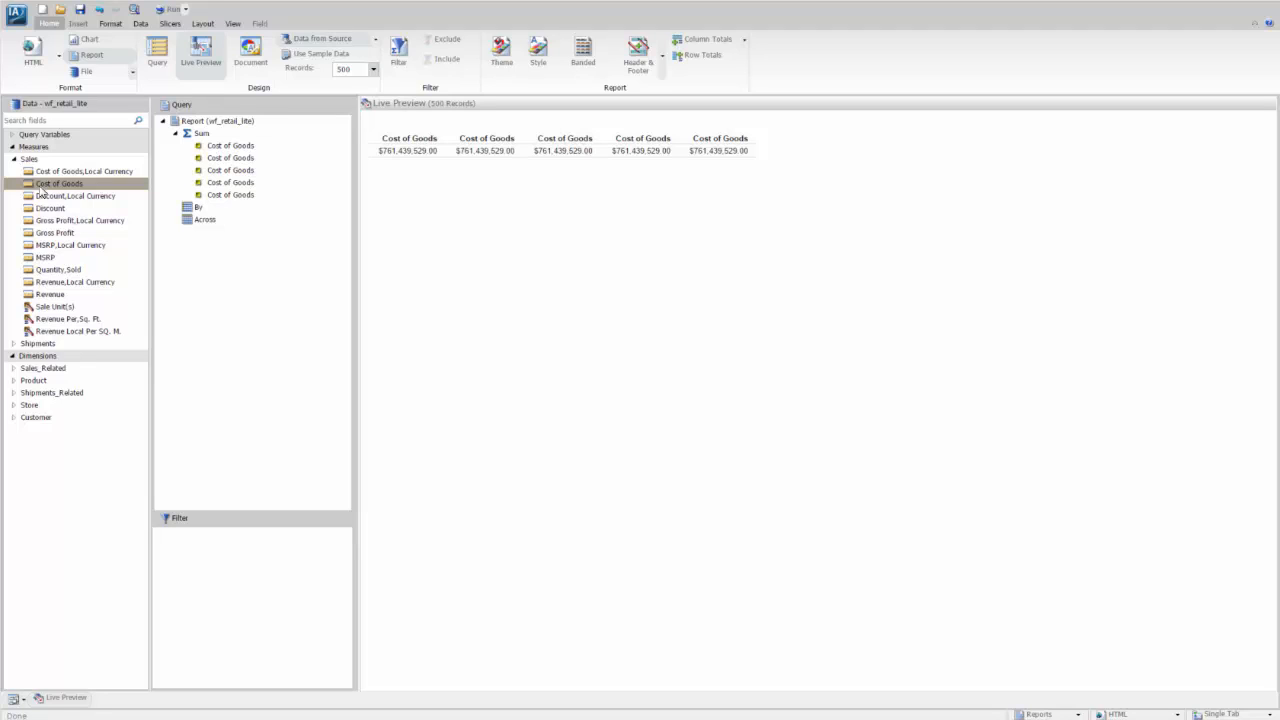
# Step: Set the aggregation function of the first Cost of Goods field to Sum
pyautogui.rightClick(226, 146)
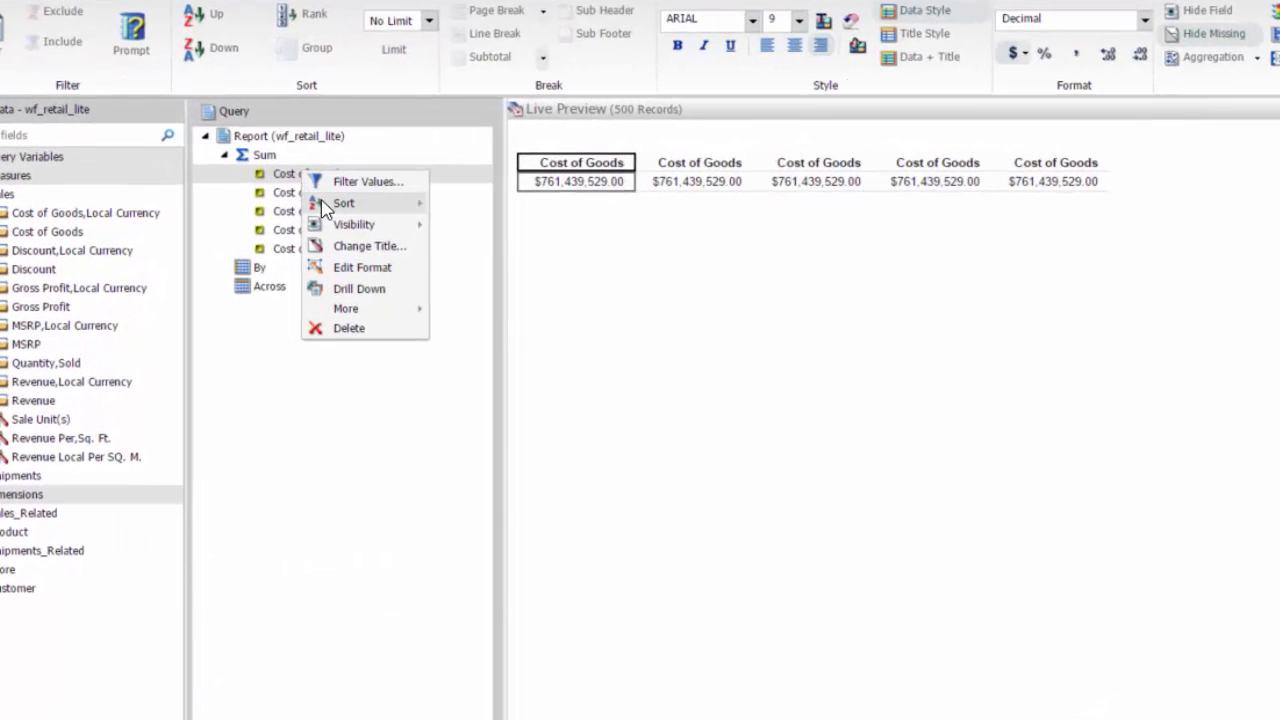
pyautogui.moveTo(345, 207)
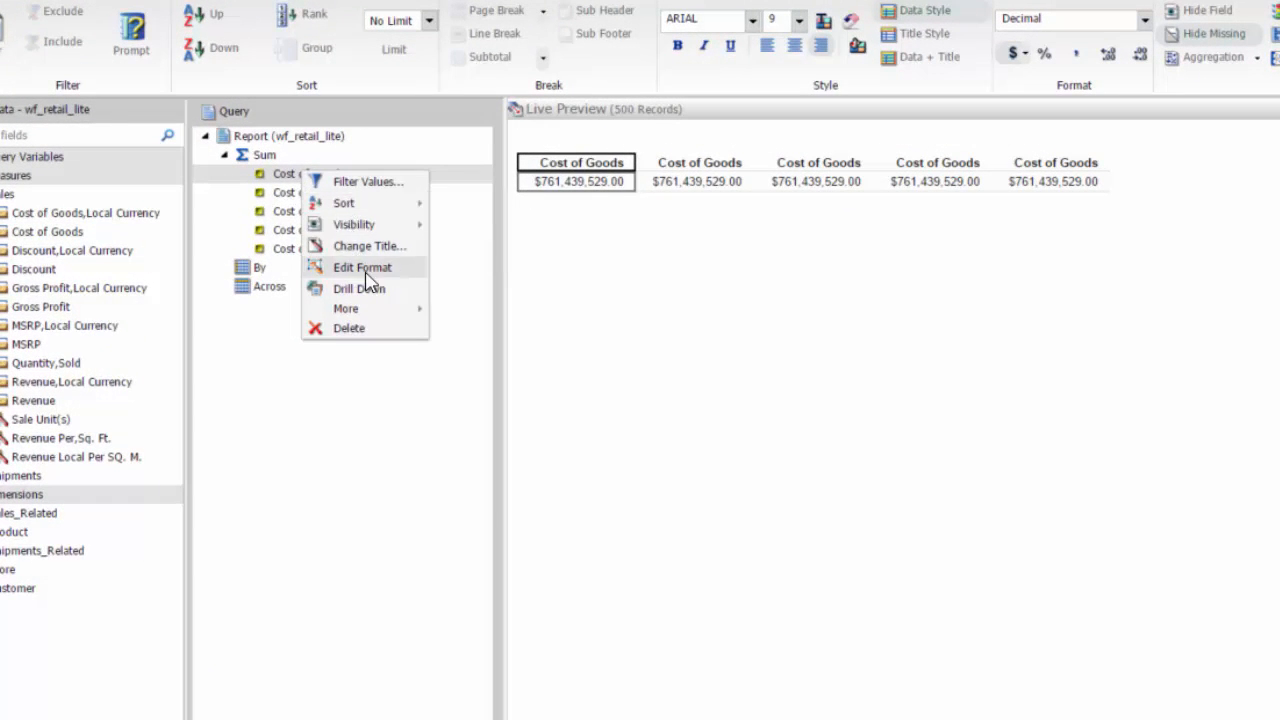
pyautogui.moveTo(374, 309)
pyautogui.moveTo(548, 335)
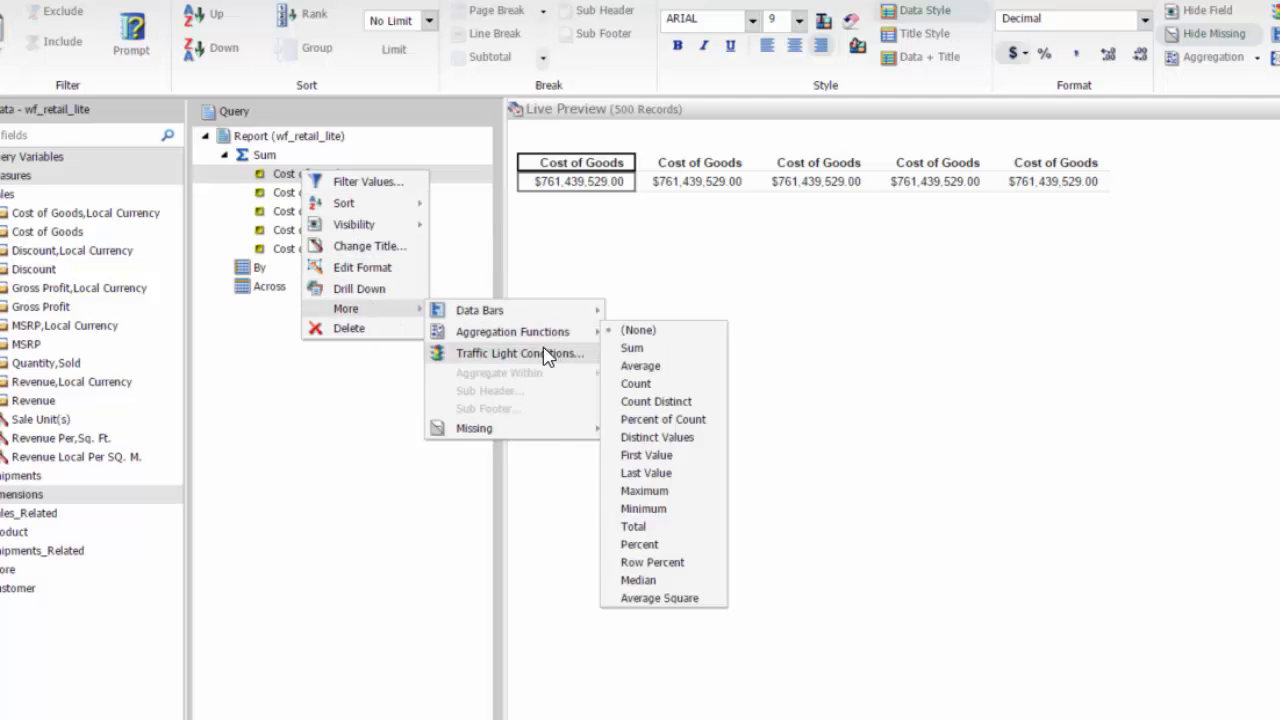
pyautogui.click(632, 349)
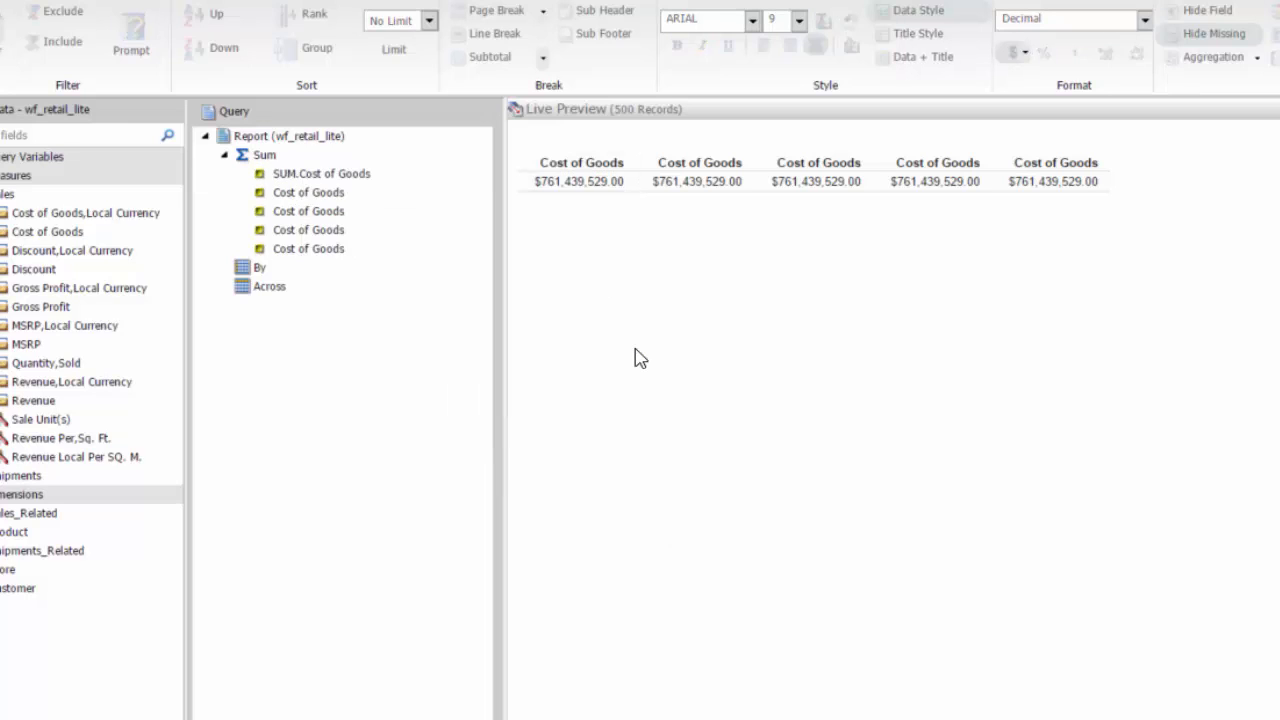
# Step: Set the aggregation function of the second Cost of Goods field to Maximum
pyautogui.rightClick(312, 196)
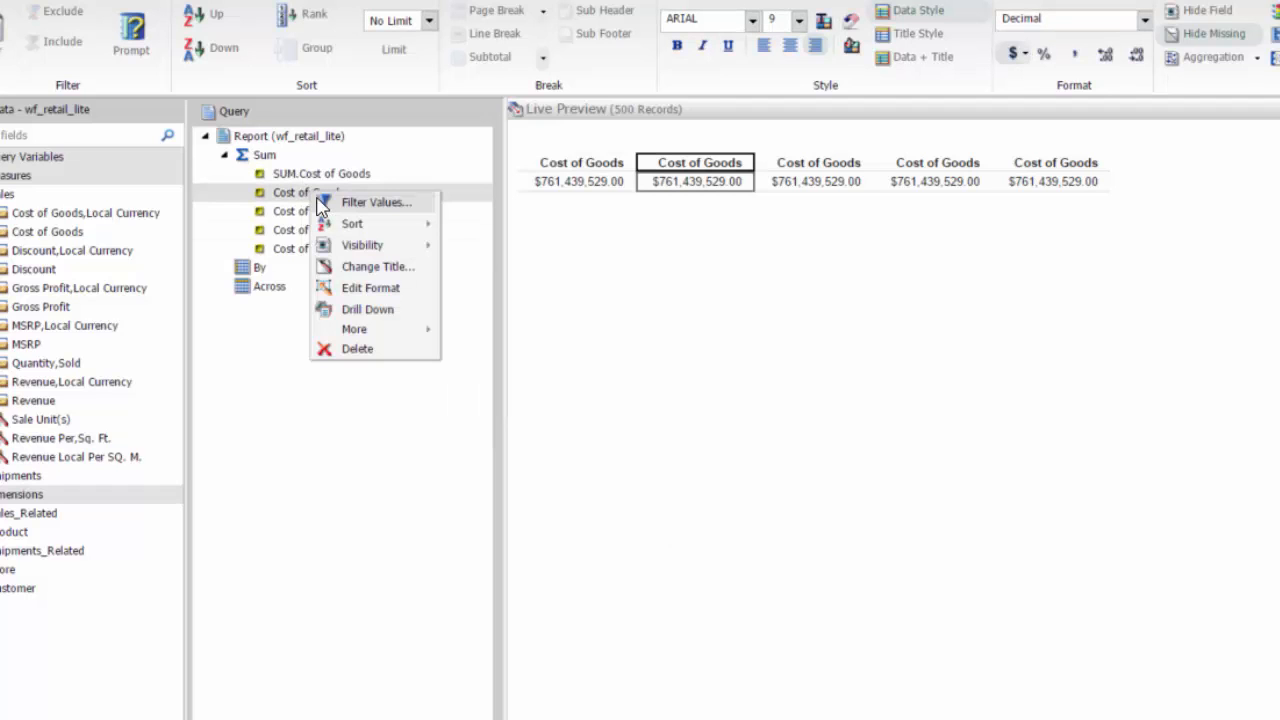
pyautogui.moveTo(400, 331)
pyautogui.moveTo(533, 360)
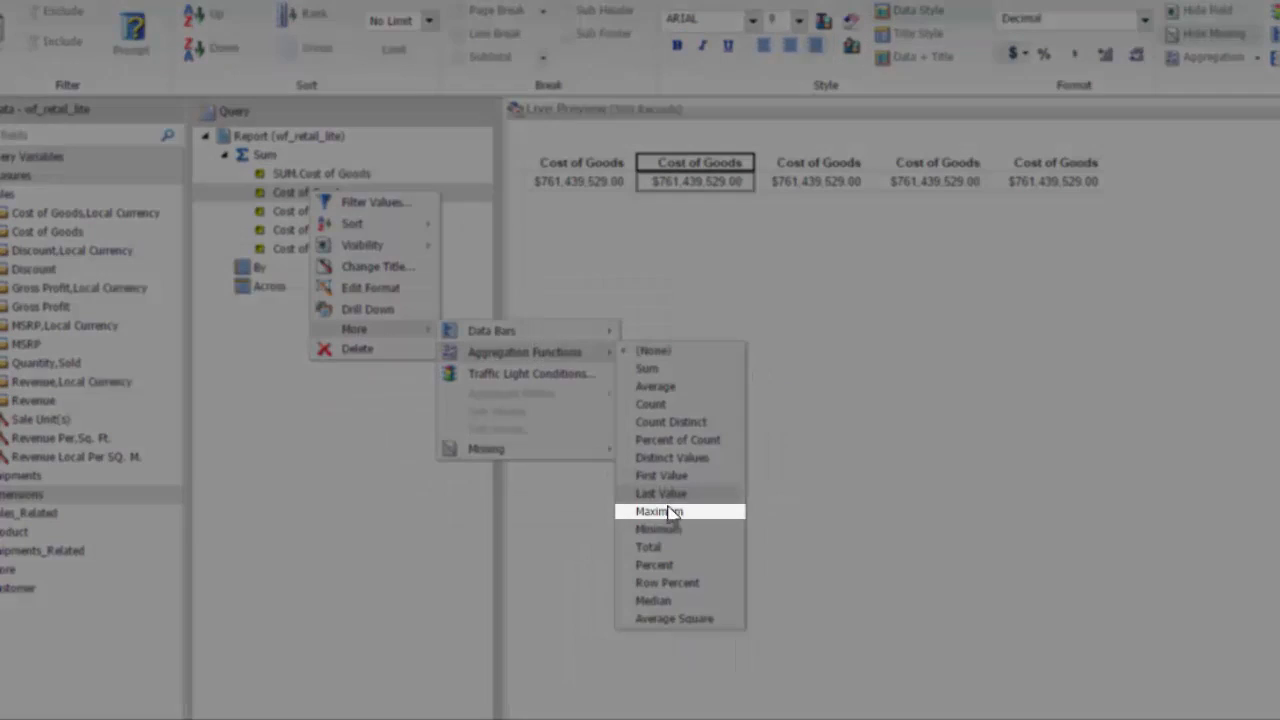
pyautogui.click(668, 512)
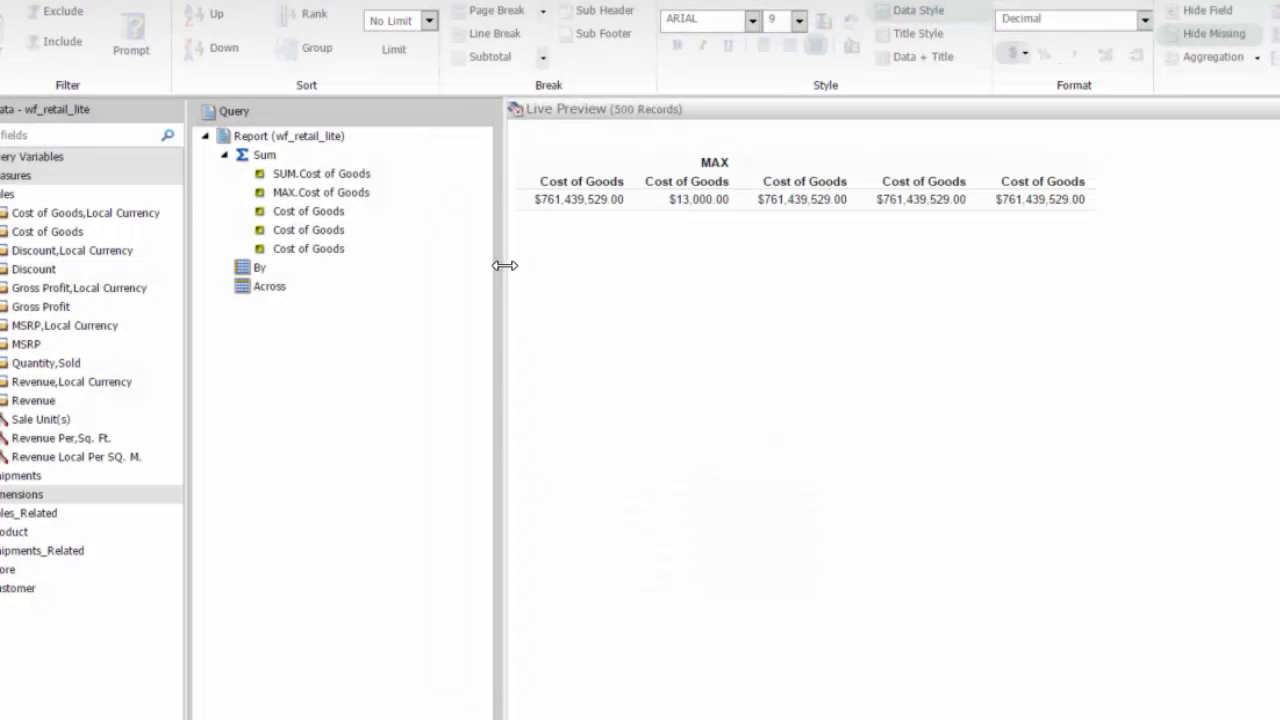
# Step: Set the aggregation function of the third Cost of Goods field to Minimum
pyautogui.rightClick(311, 217)
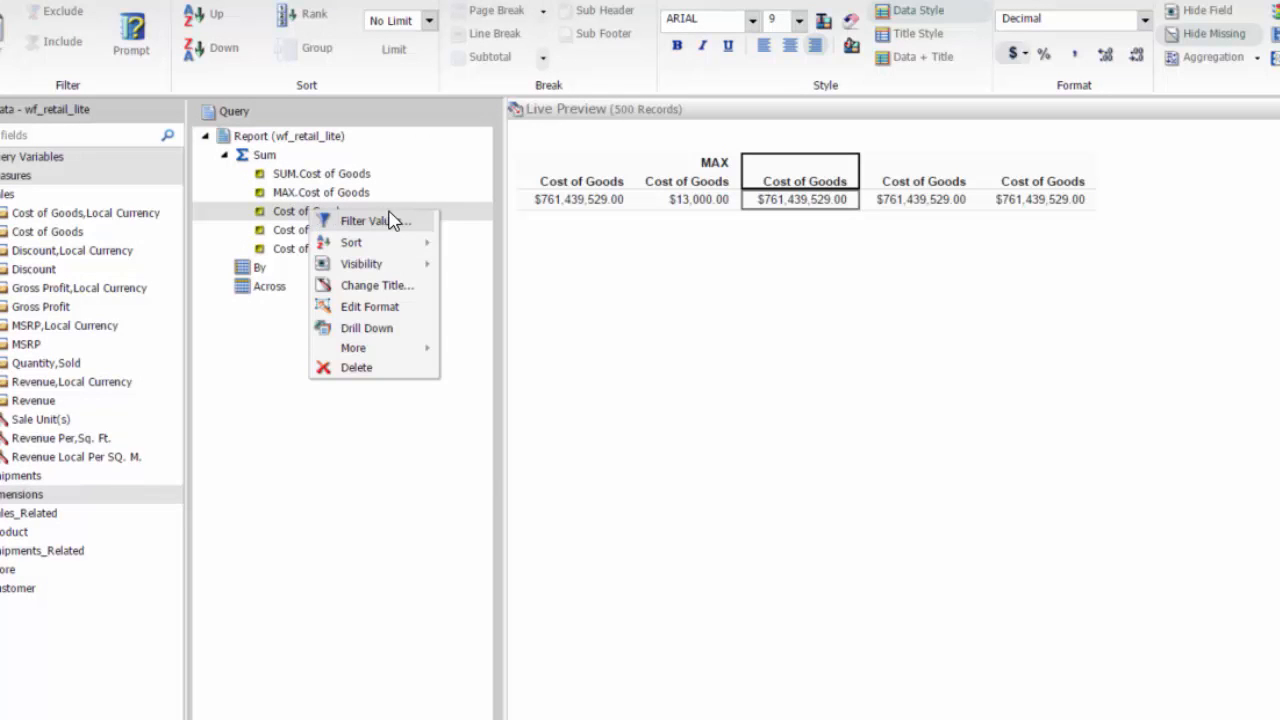
pyautogui.moveTo(537, 371)
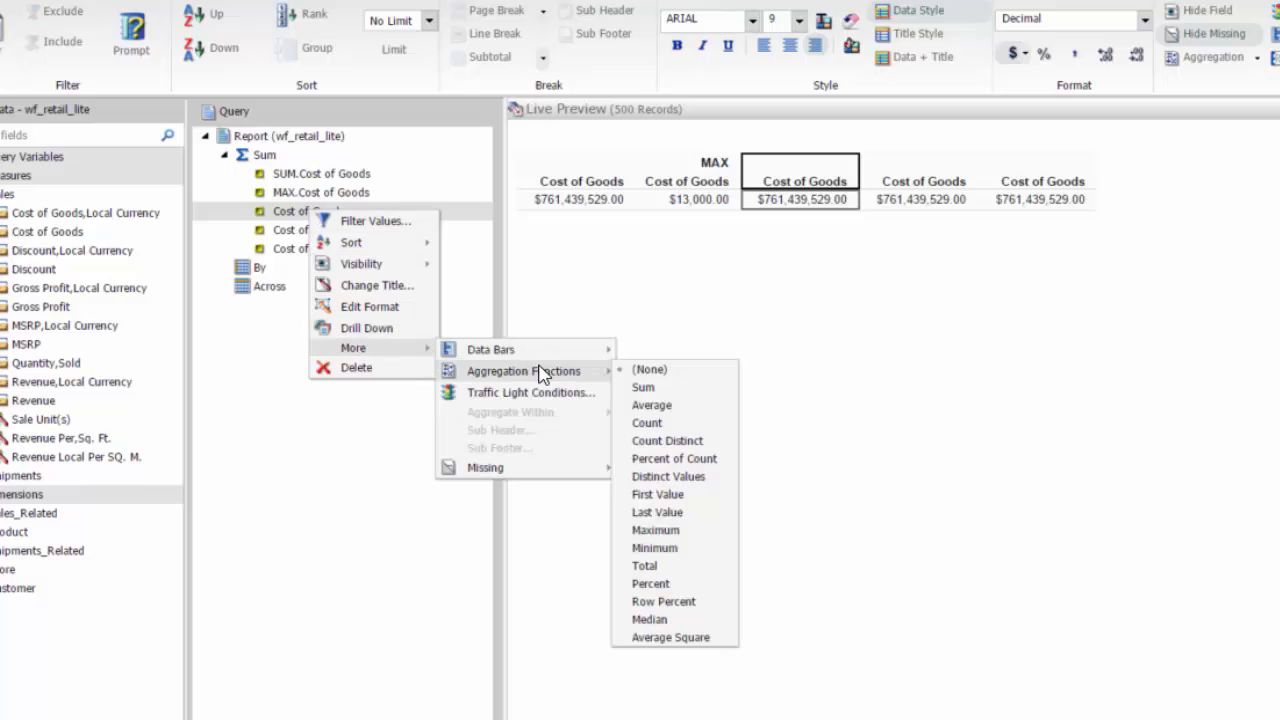
pyautogui.click(656, 548)
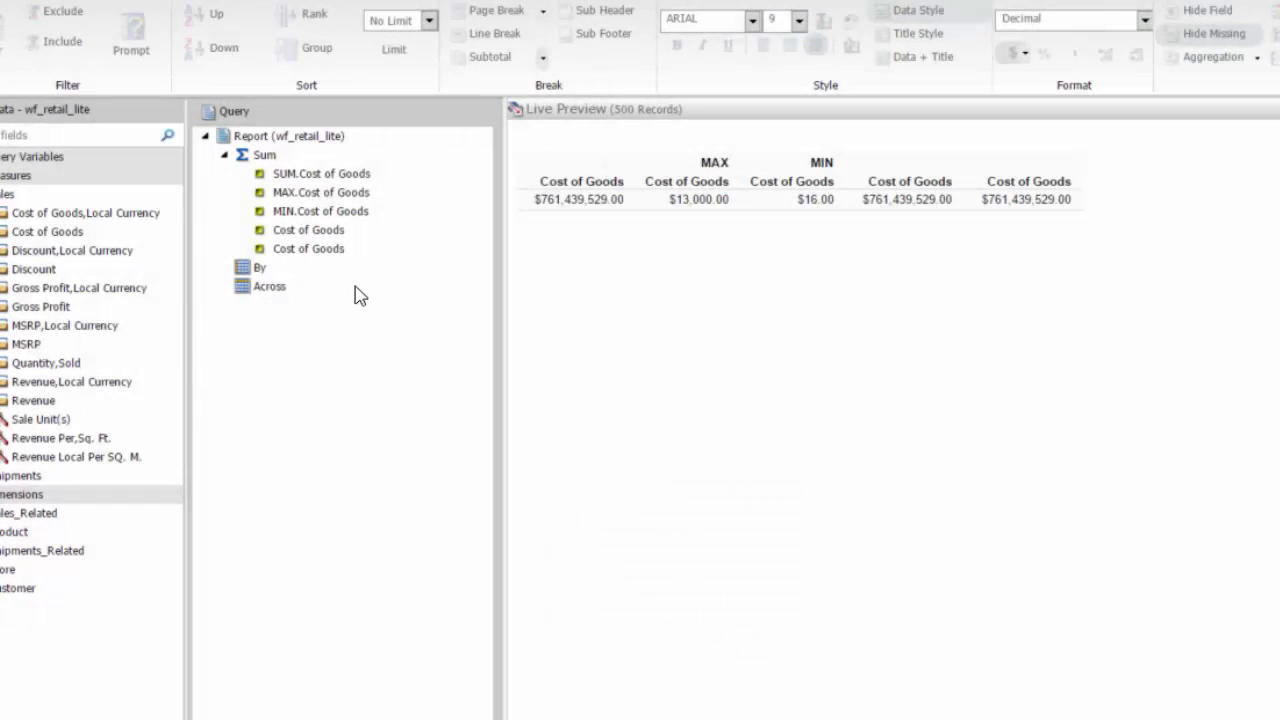
# Step: Set the aggregation function of the fourth Cost of Goods field to Average
pyautogui.rightClick(302, 232)
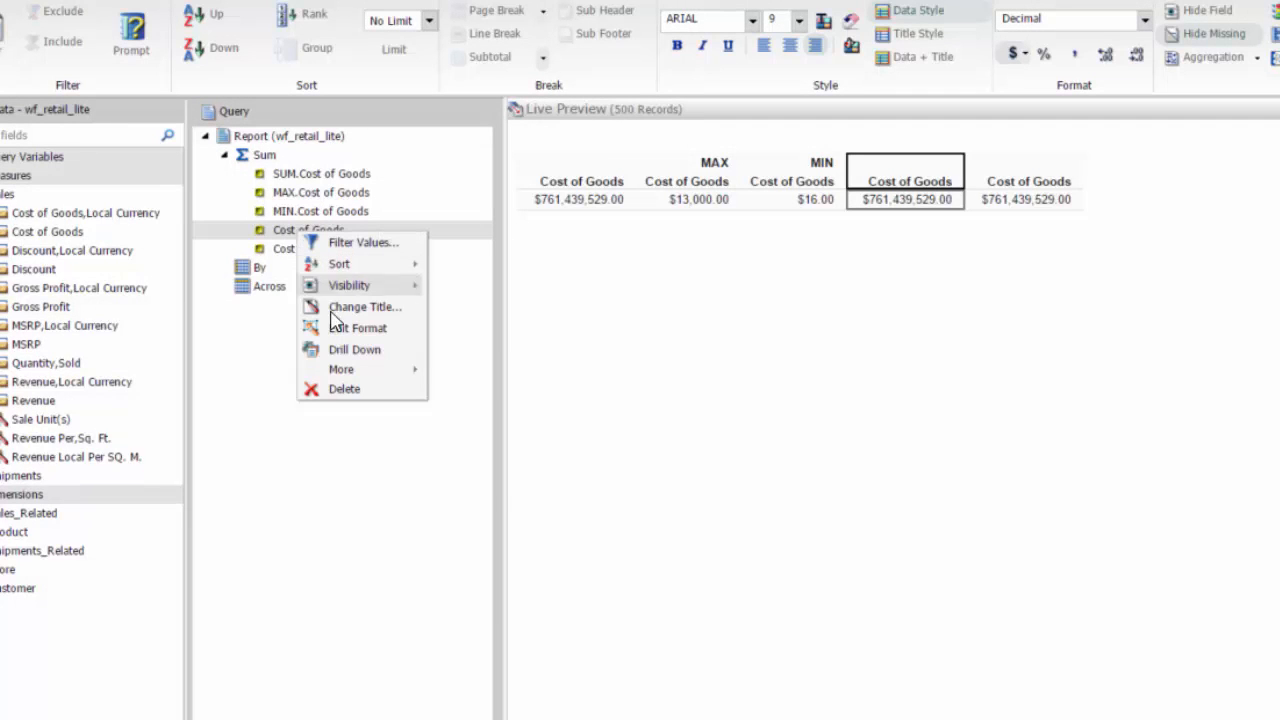
pyautogui.moveTo(345, 368)
pyautogui.moveTo(527, 398)
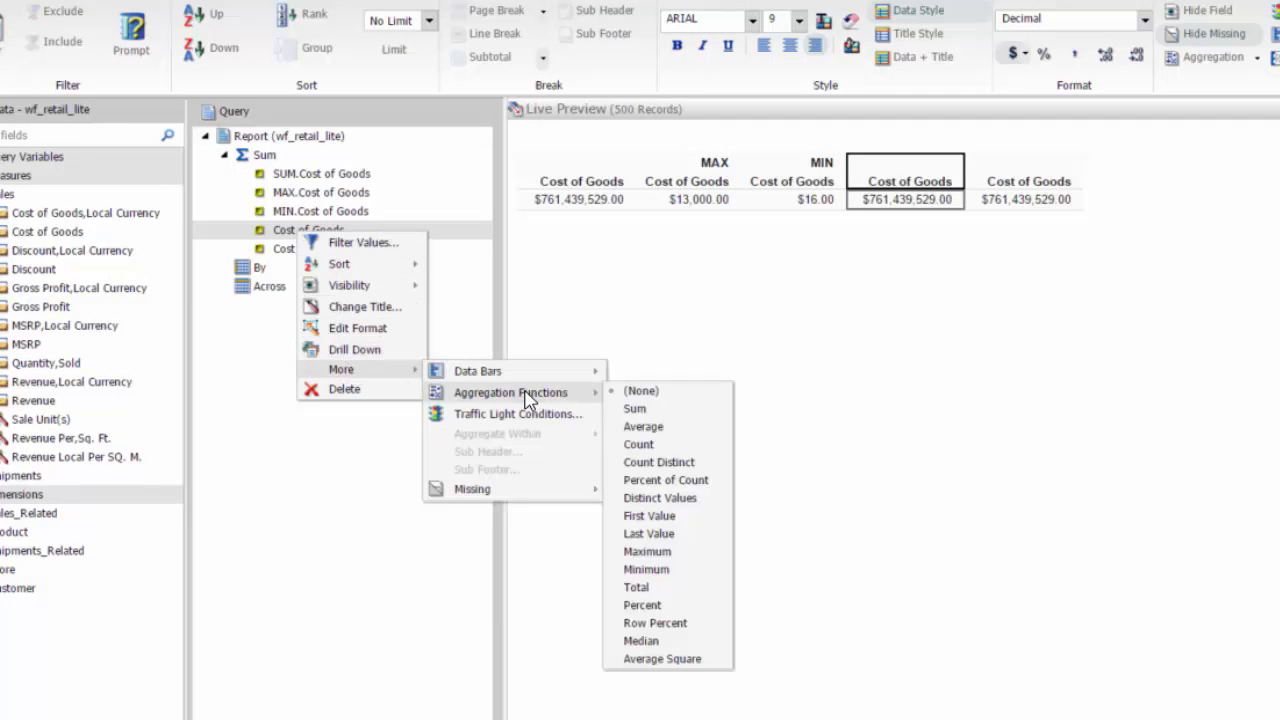
pyautogui.click(643, 426)
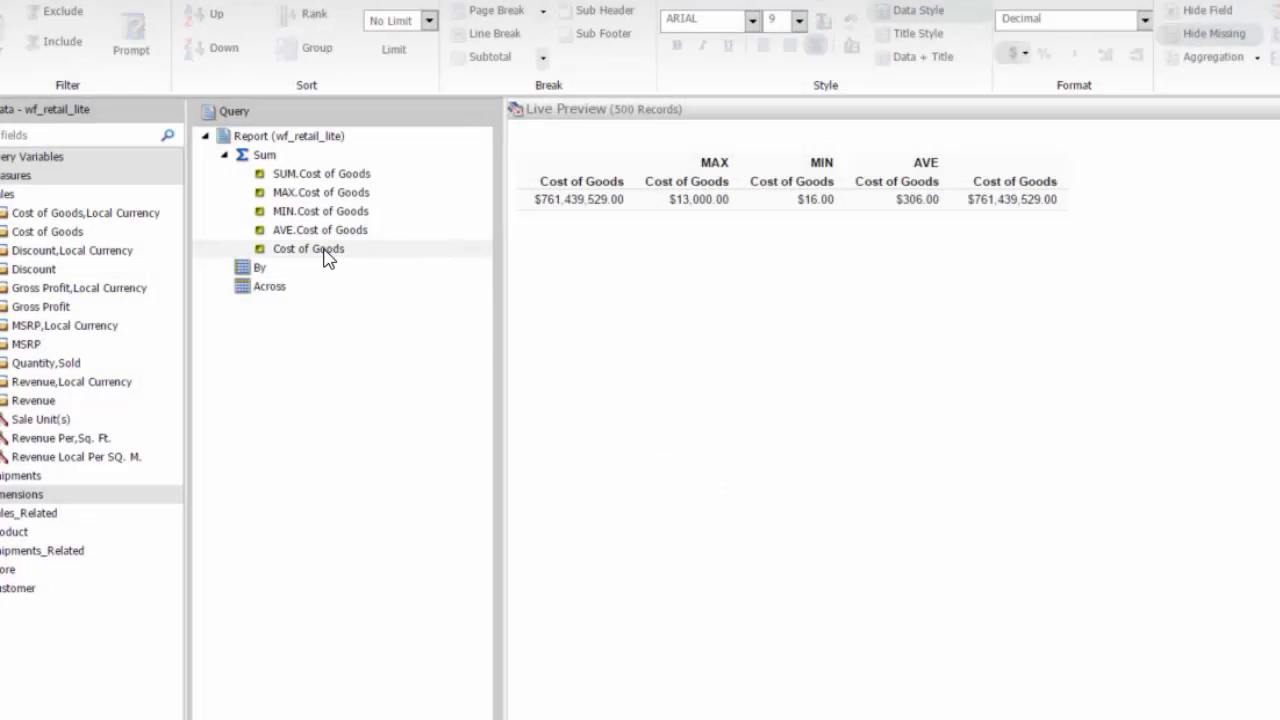
# Step: Set the aggregation function of the fifth Cost of Goods field to Median
pyautogui.rightClick(328, 259)
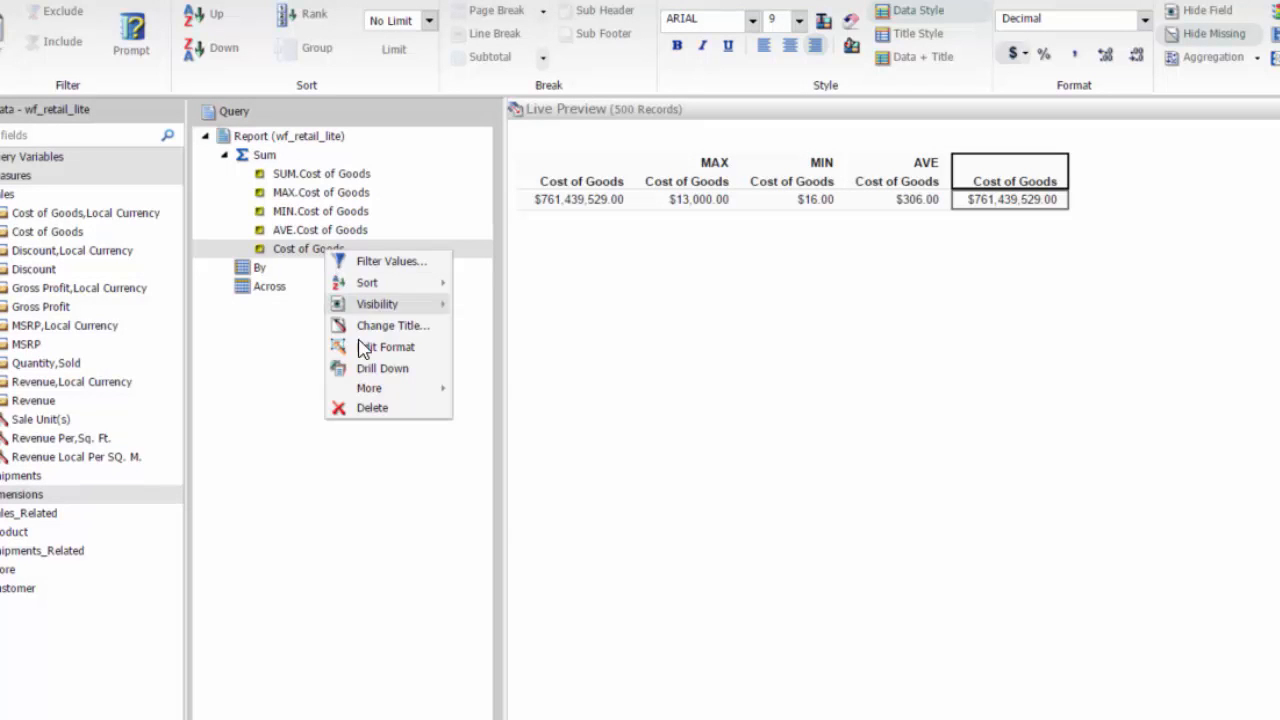
pyautogui.moveTo(370, 390)
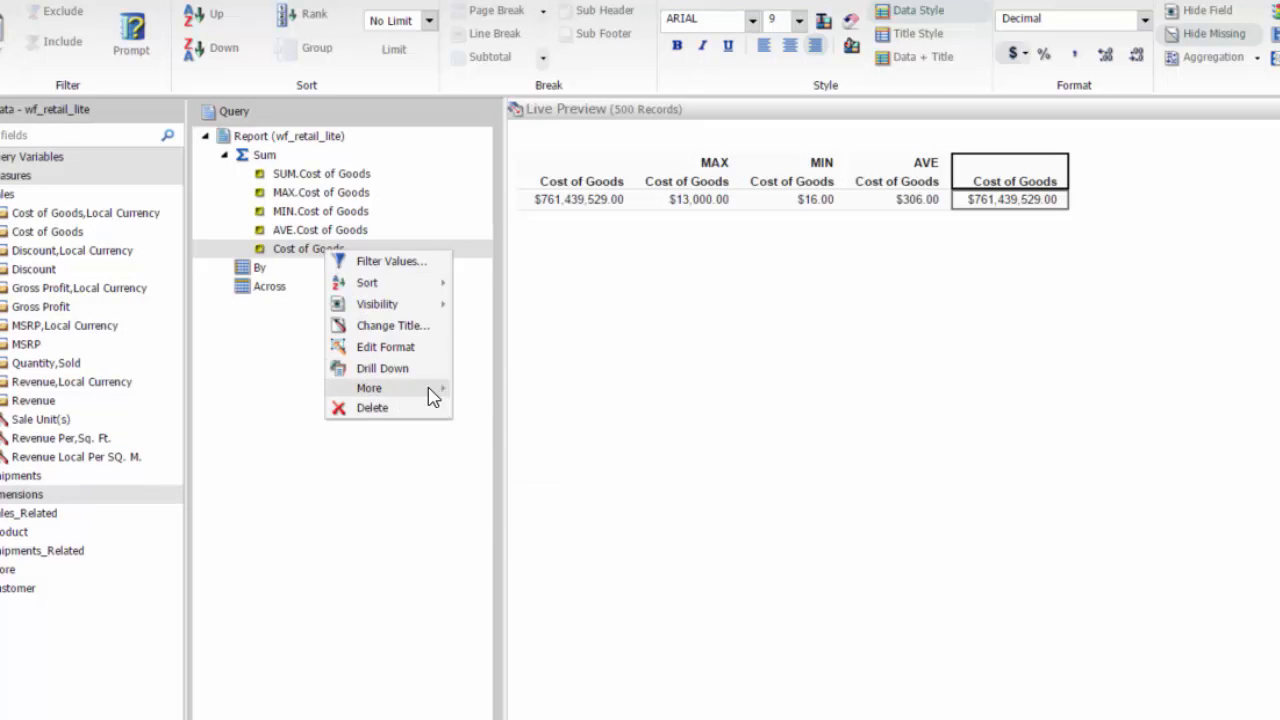
pyautogui.moveTo(555, 418)
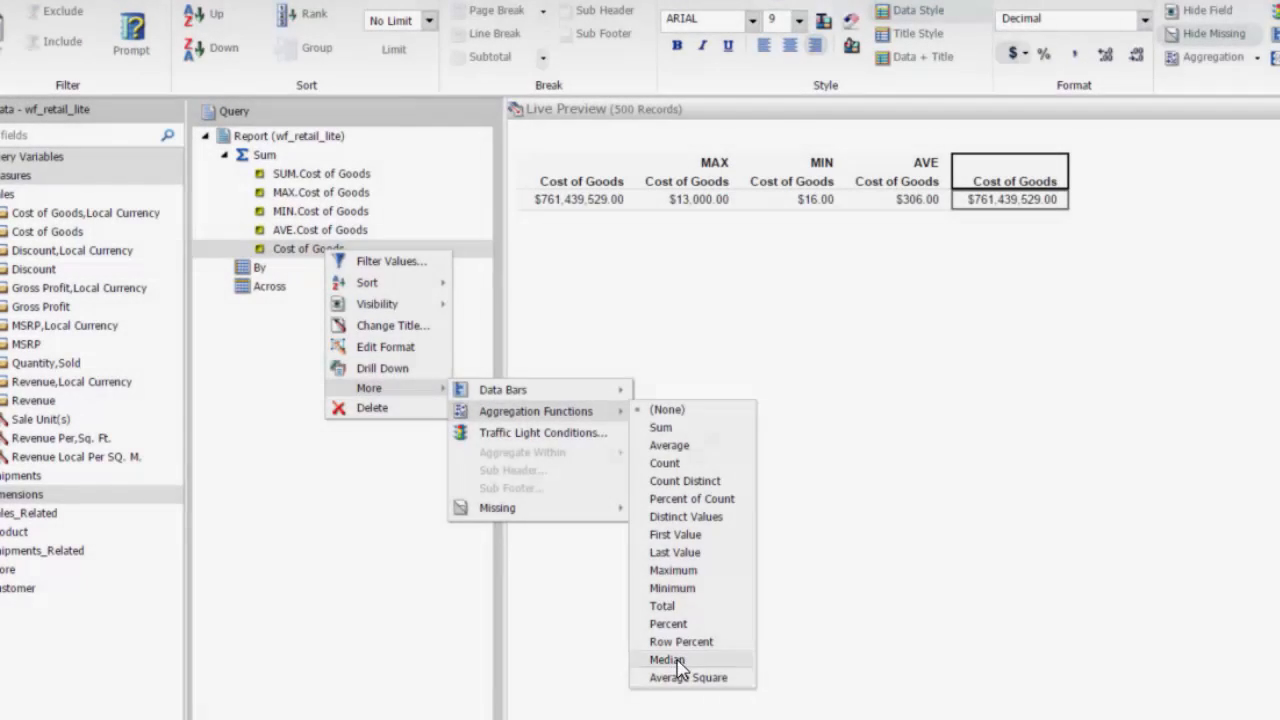
pyautogui.click(679, 657)
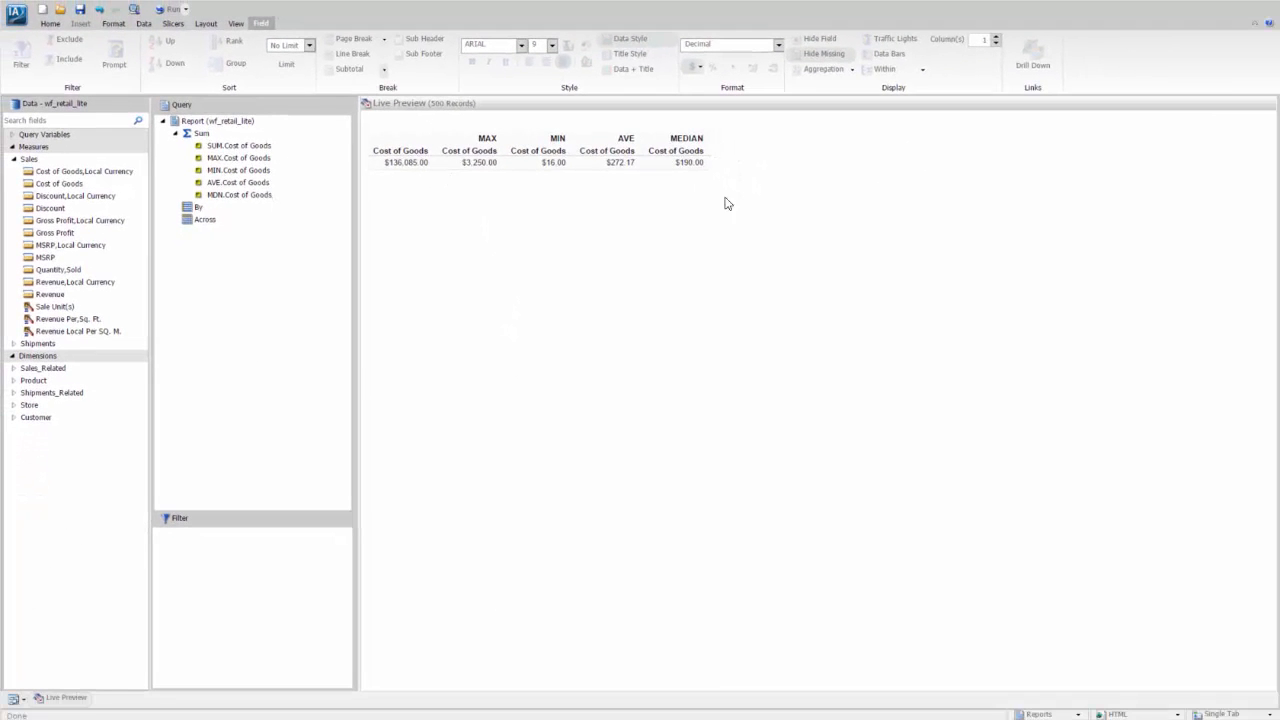
# Step: Change the title of the summed Cost of Goods column to "Cost of Goods - Total"
pyautogui.rightClick(406, 152)
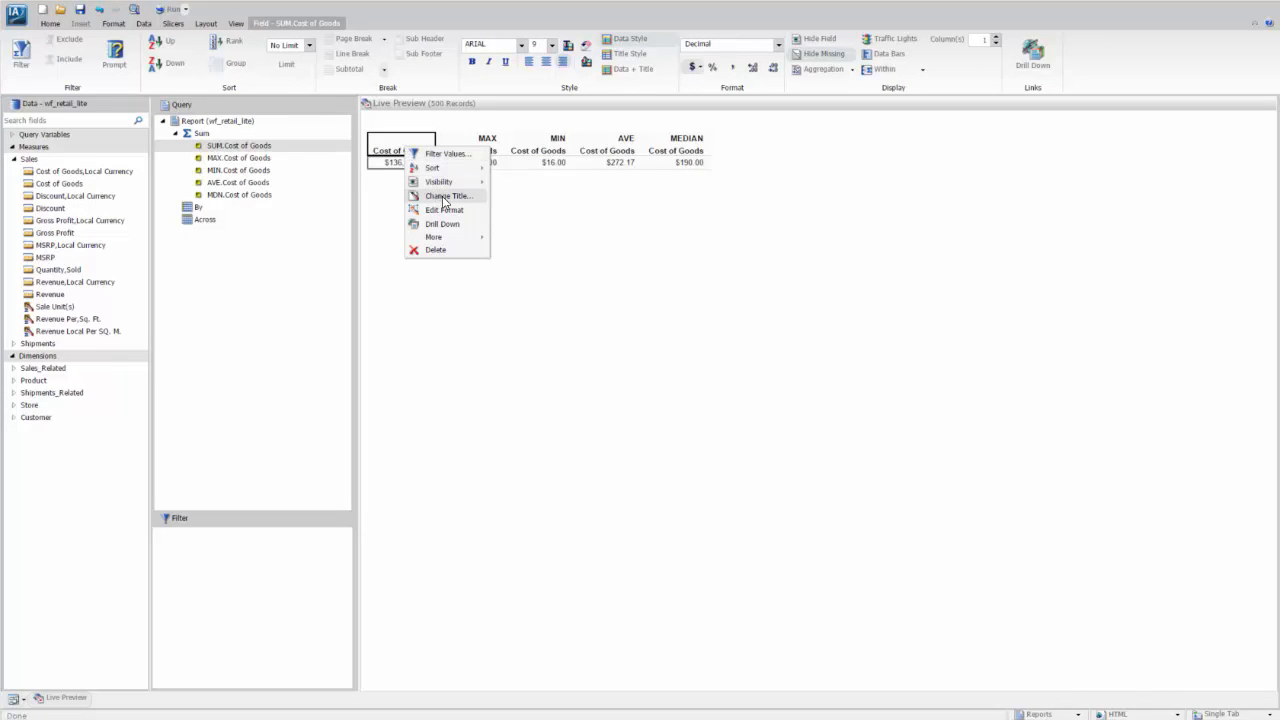
pyautogui.click(444, 196)
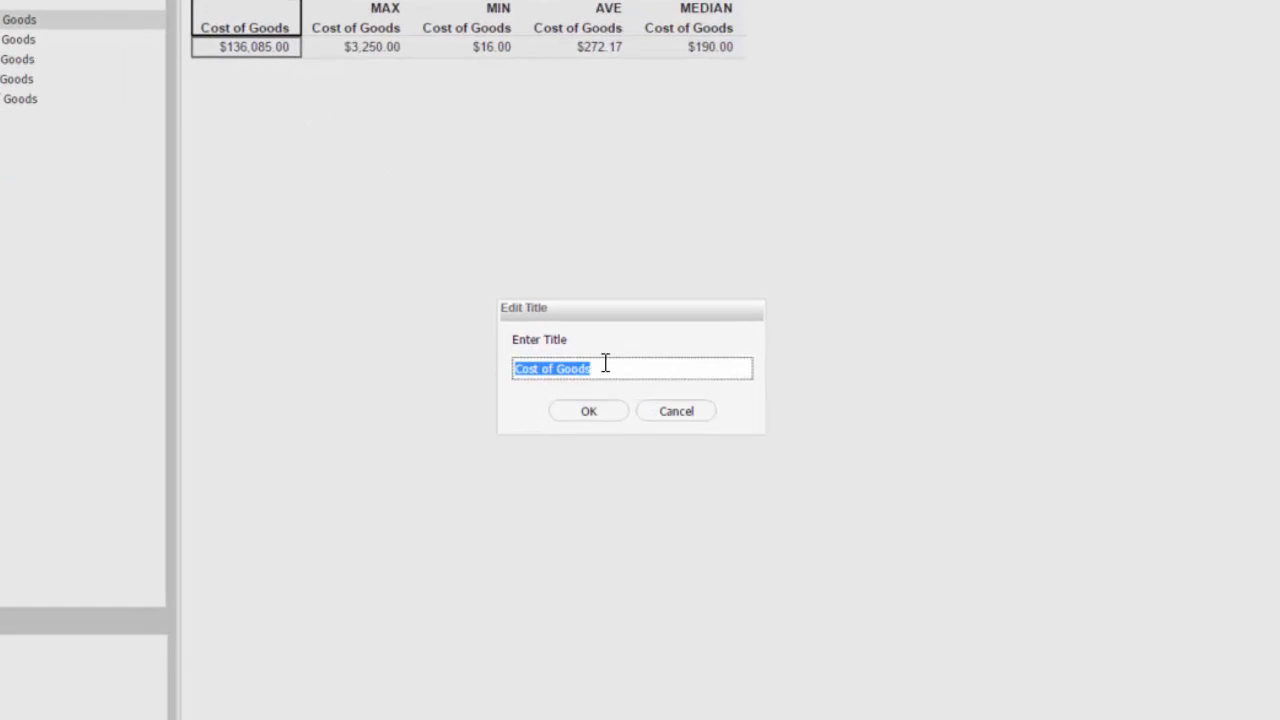
pyautogui.click(605, 365)
pyautogui.write('- Total')
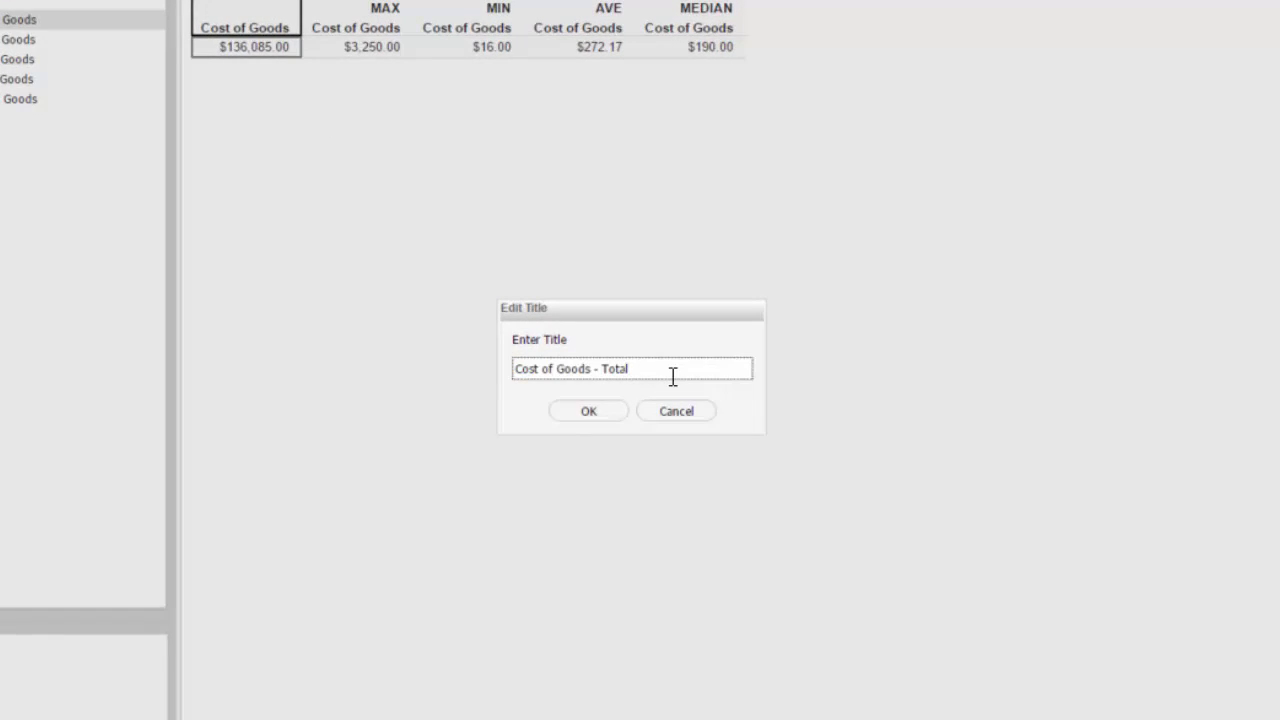
pyautogui.click(588, 411)
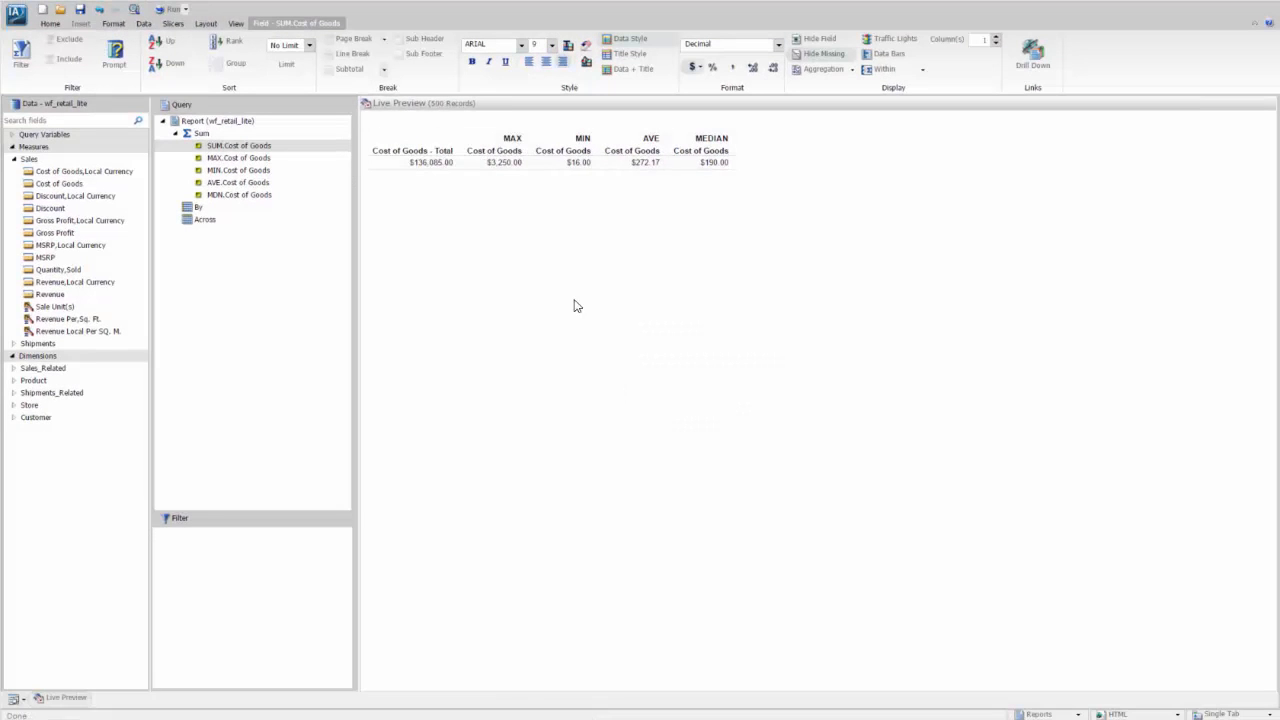
# Step: Retitle the other four columns "Cost of Goods - Maximum", "Cost of Goods - Minimum", "Cost of Goods - Average" and "Cost of Goods - Median"
pyautogui.click(508, 150)
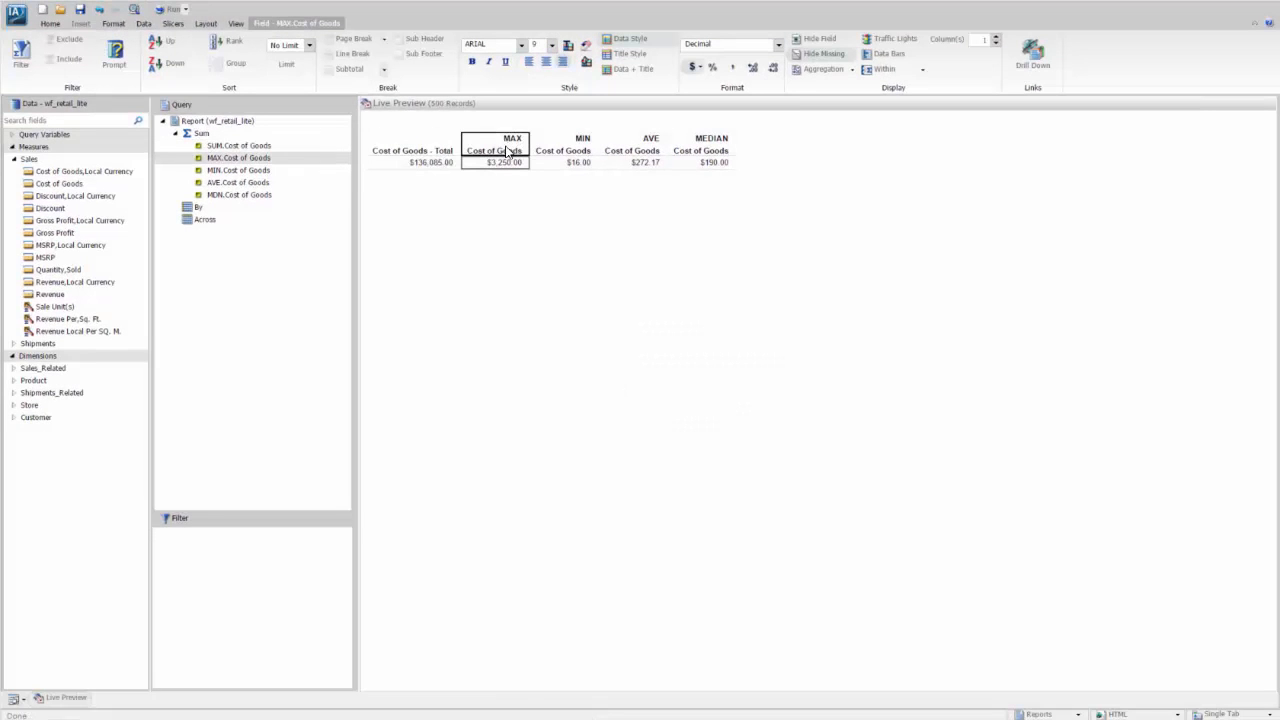
pyautogui.rightClick(508, 150)
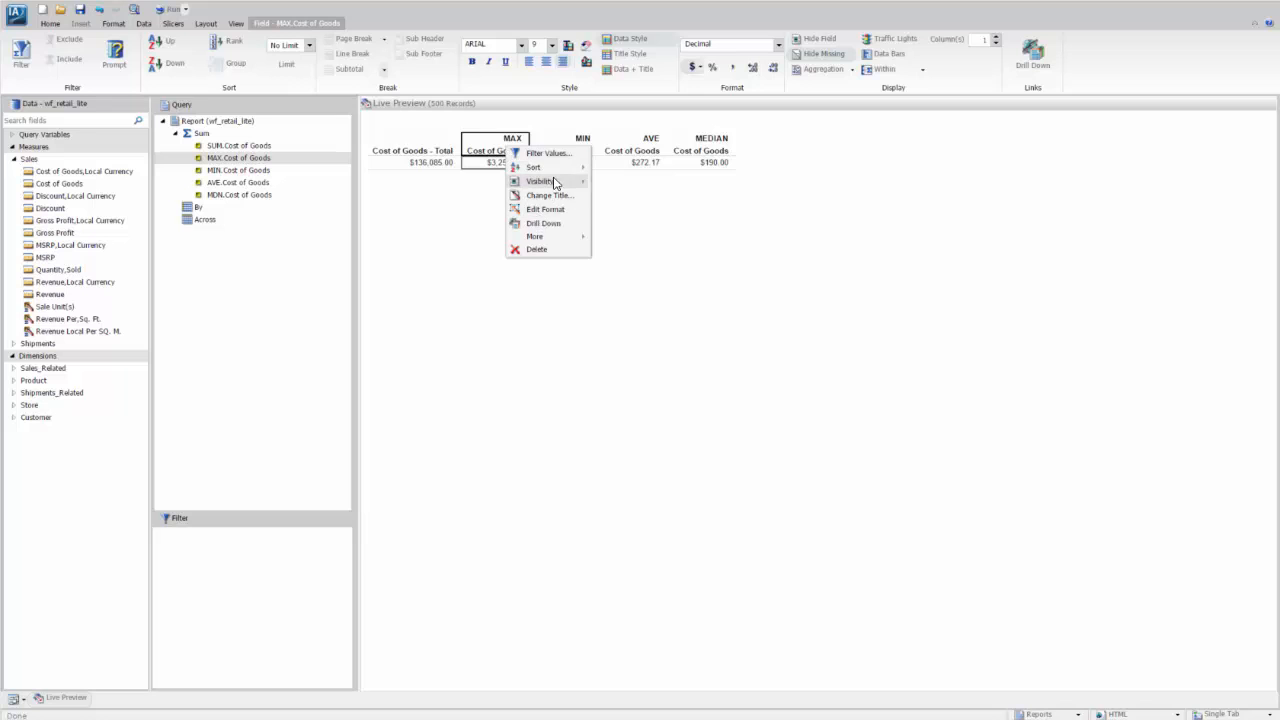
pyautogui.click(564, 196)
pyautogui.click(654, 363)
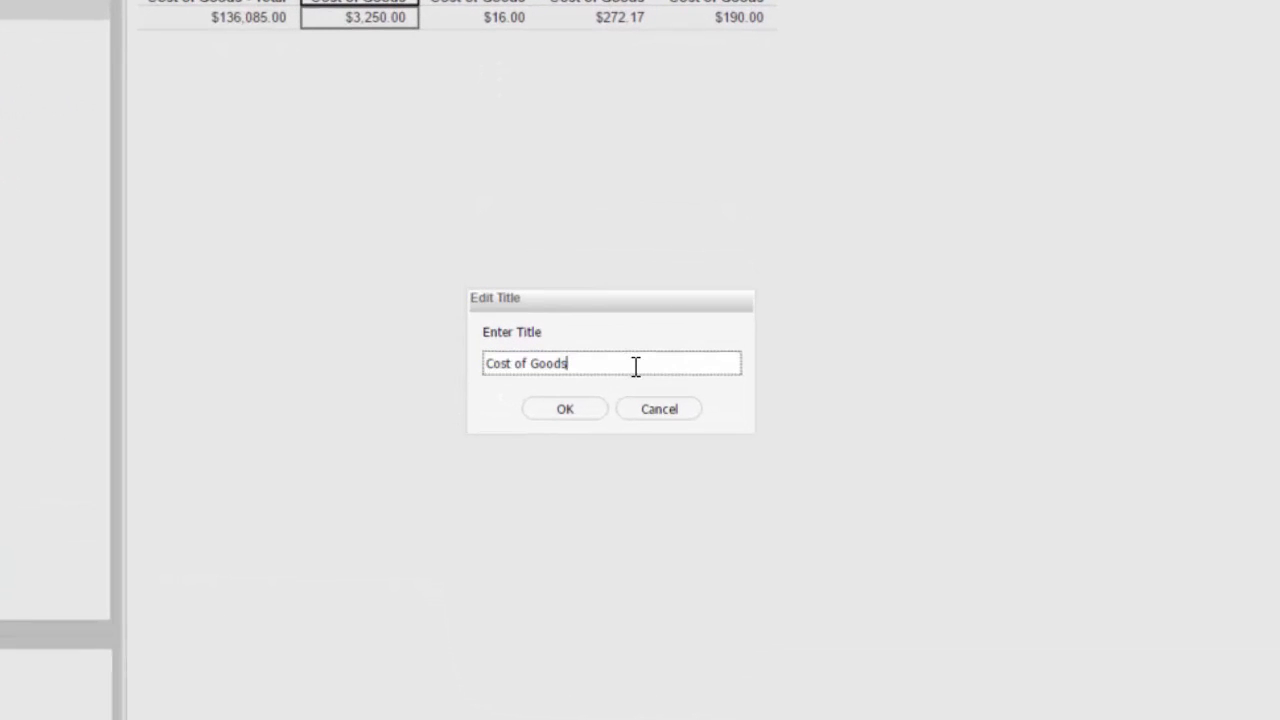
pyautogui.write('- Maximum')
pyautogui.click(561, 415)
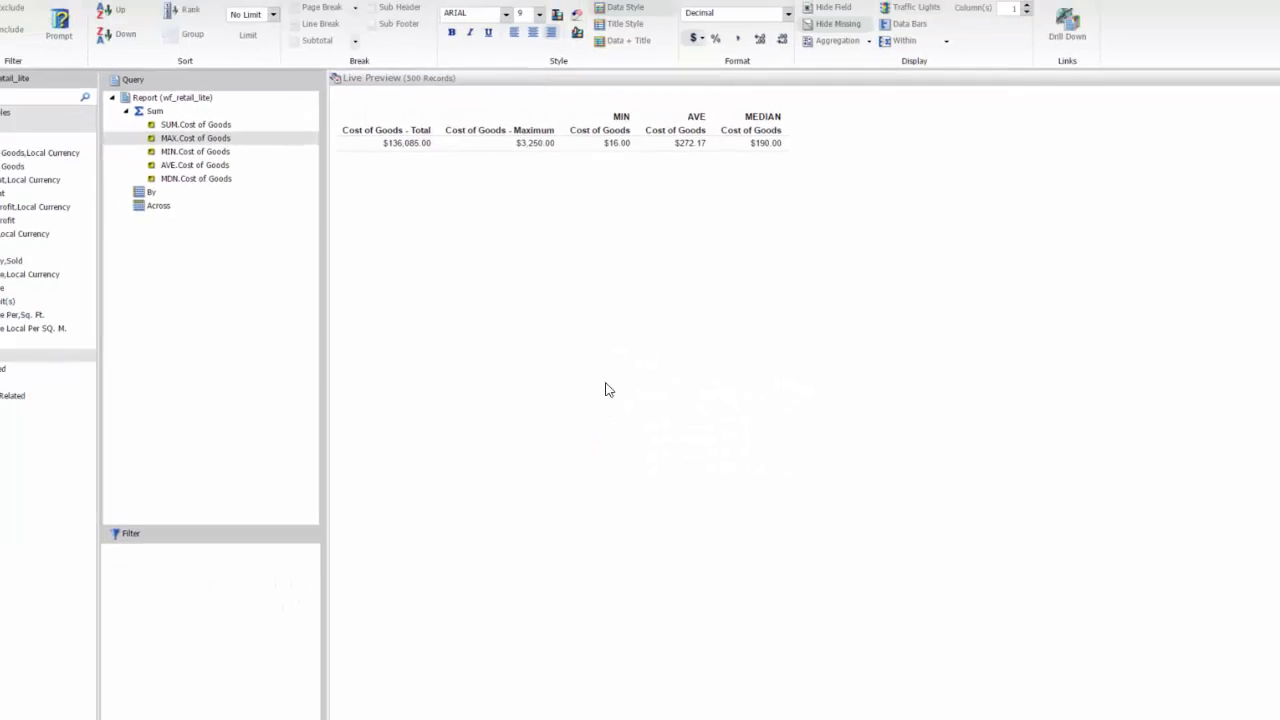
pyautogui.click(624, 157)
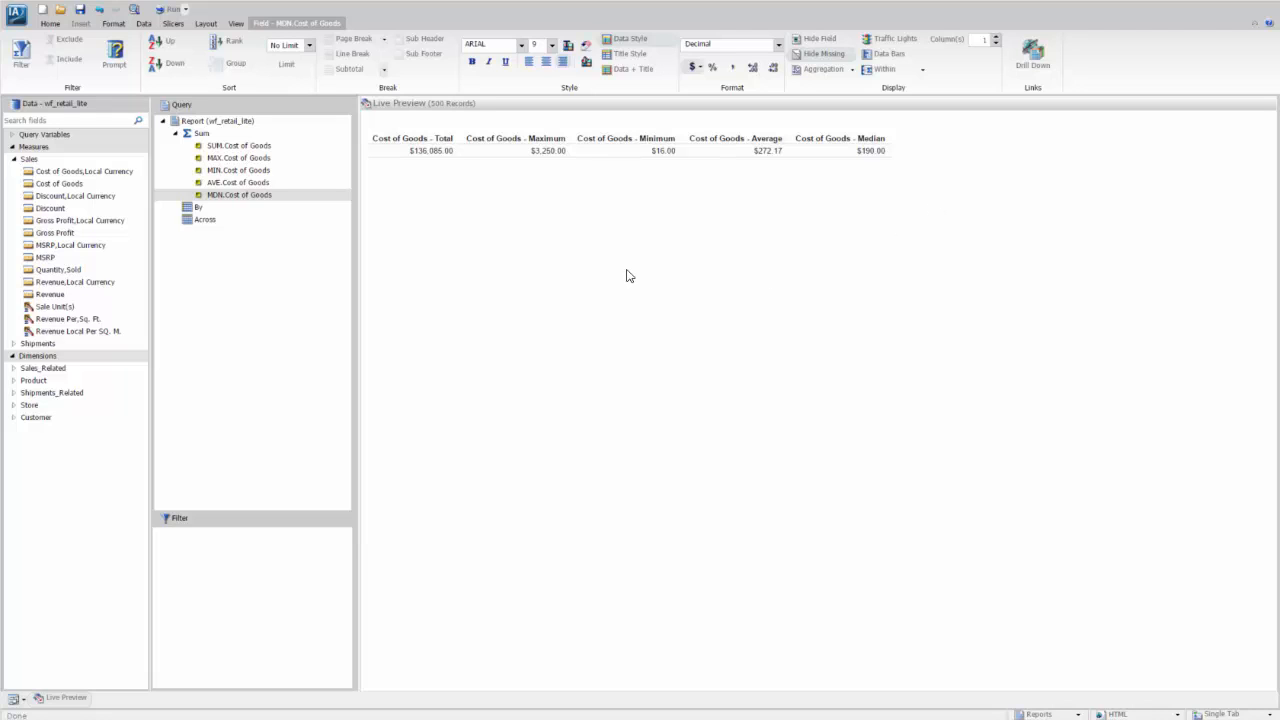
# Step: Turn on Stack Measures so the report's measures are listed vertically
pyautogui.click(113, 27)
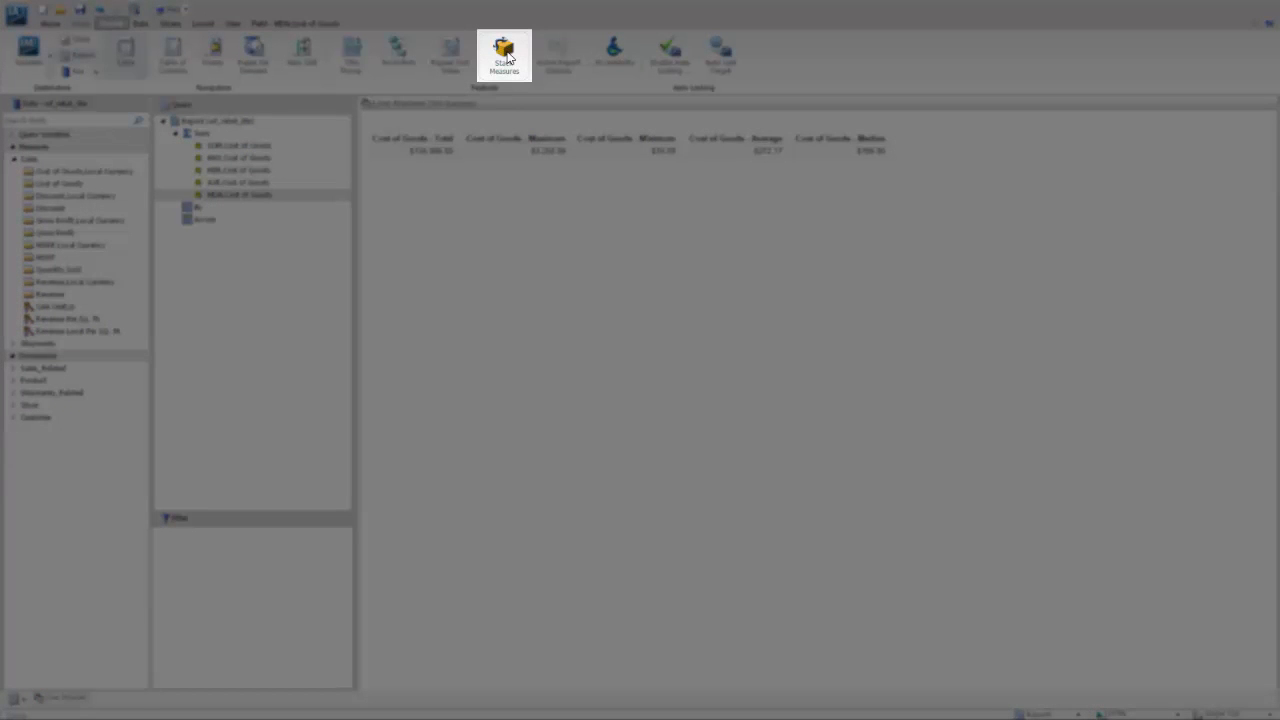
pyautogui.click(505, 56)
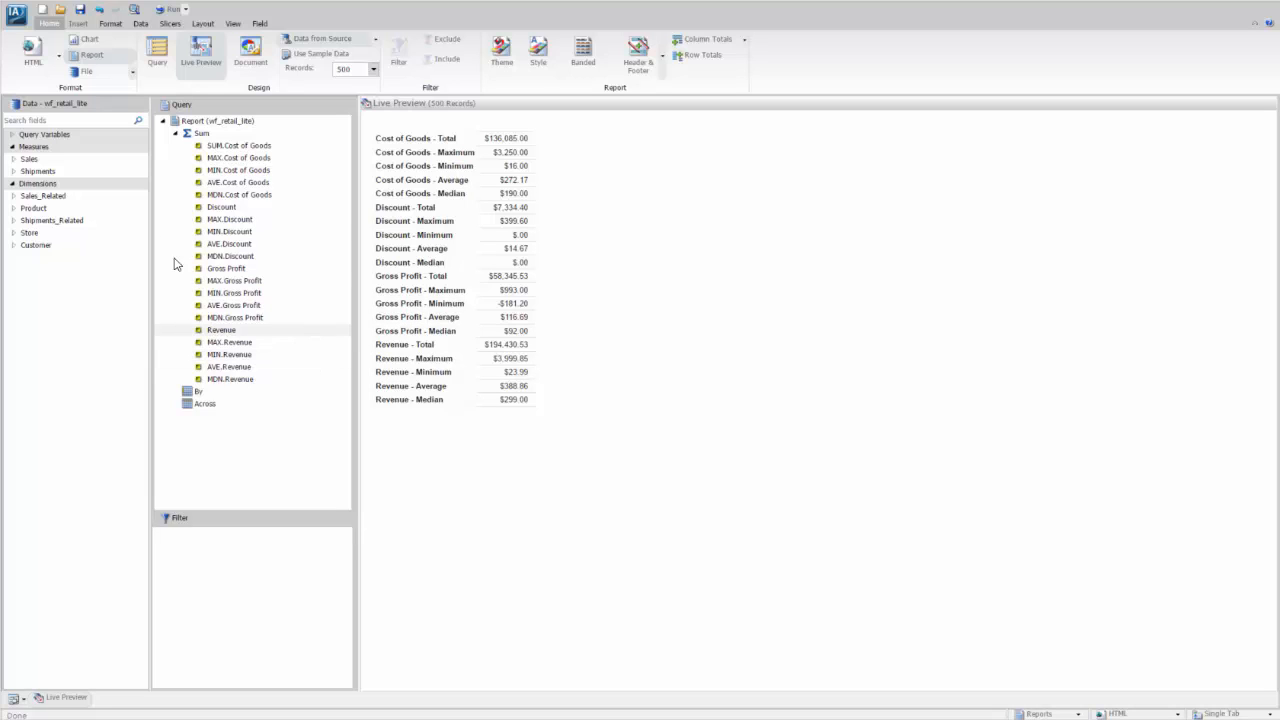
# Step: Add Sale,Month from the simple transaction date dimension as the report's Across field
pyautogui.click(13, 195)
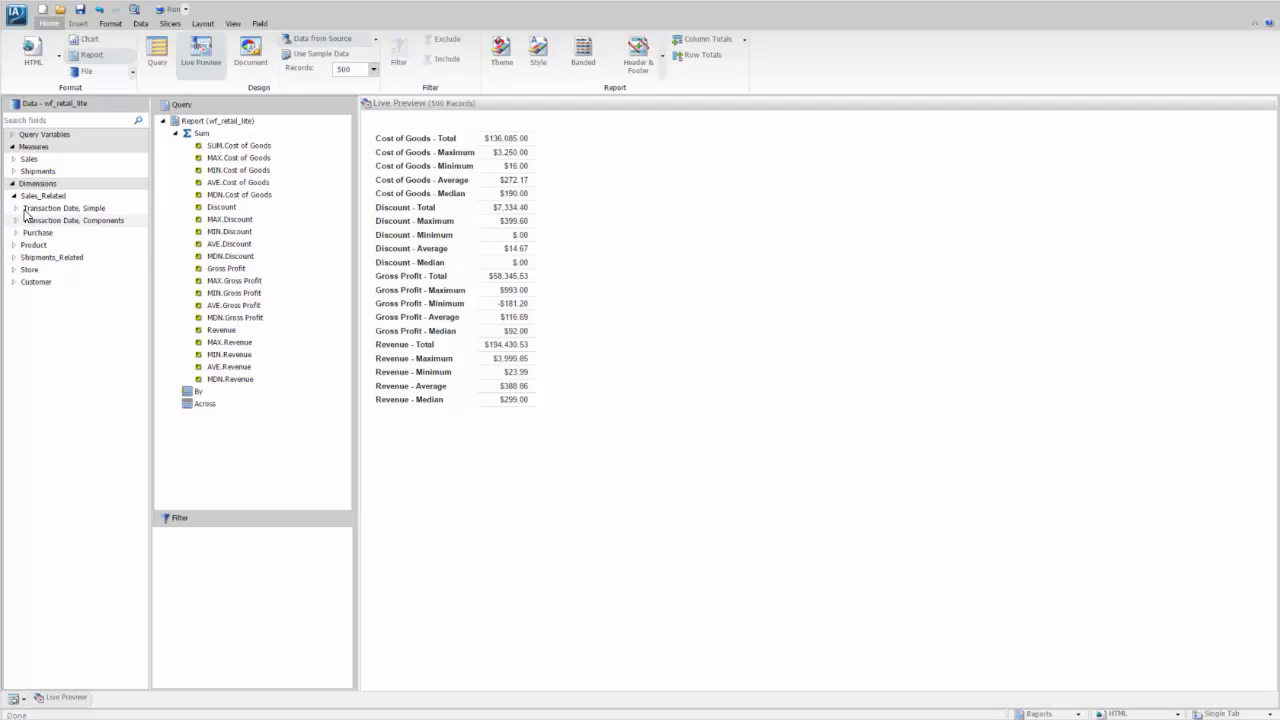
pyautogui.click(16, 208)
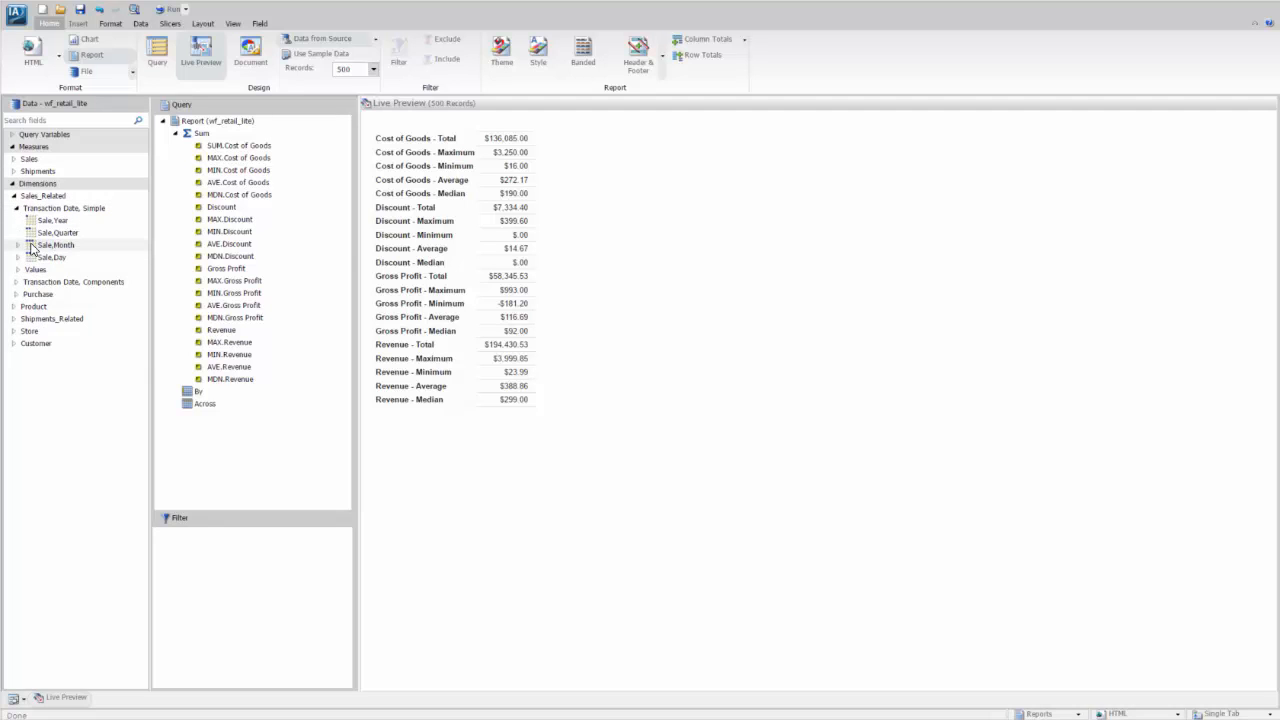
pyautogui.moveTo(38, 245); pyautogui.dragTo(184, 414)
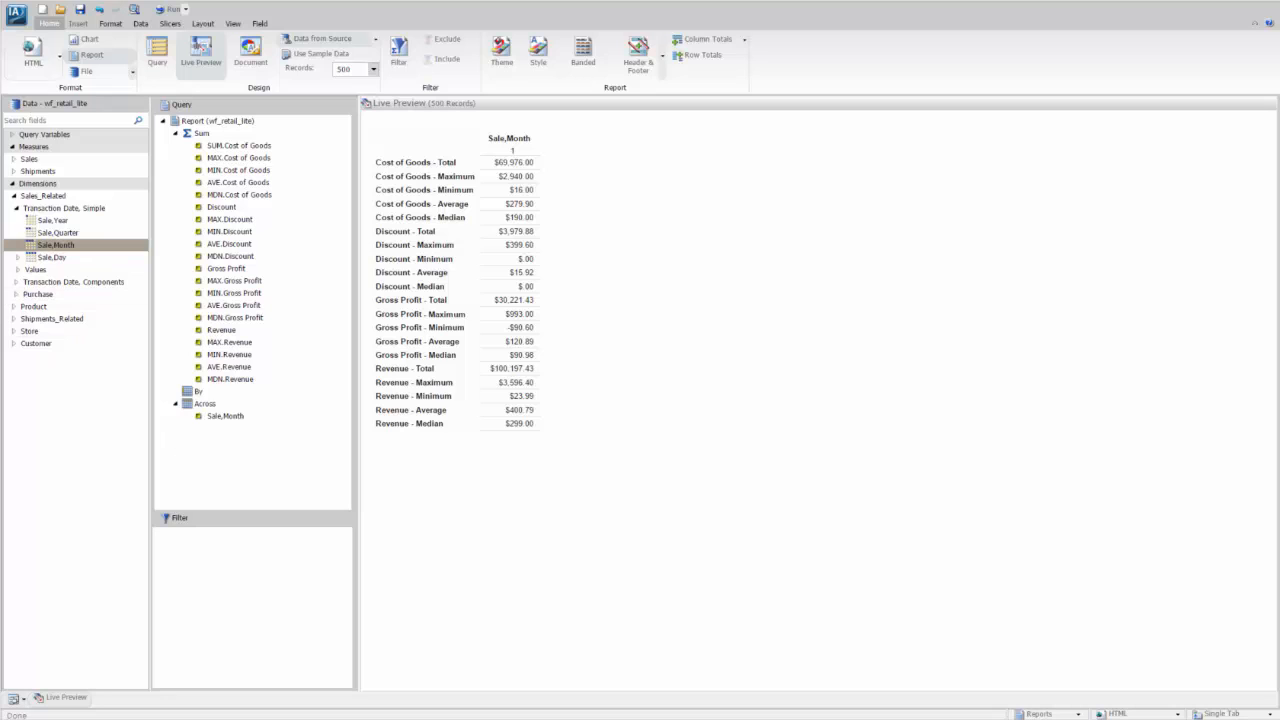
# Step: Create a filter condition on the Sale,Date attribute using the From - To operator
pyautogui.click(17, 257)
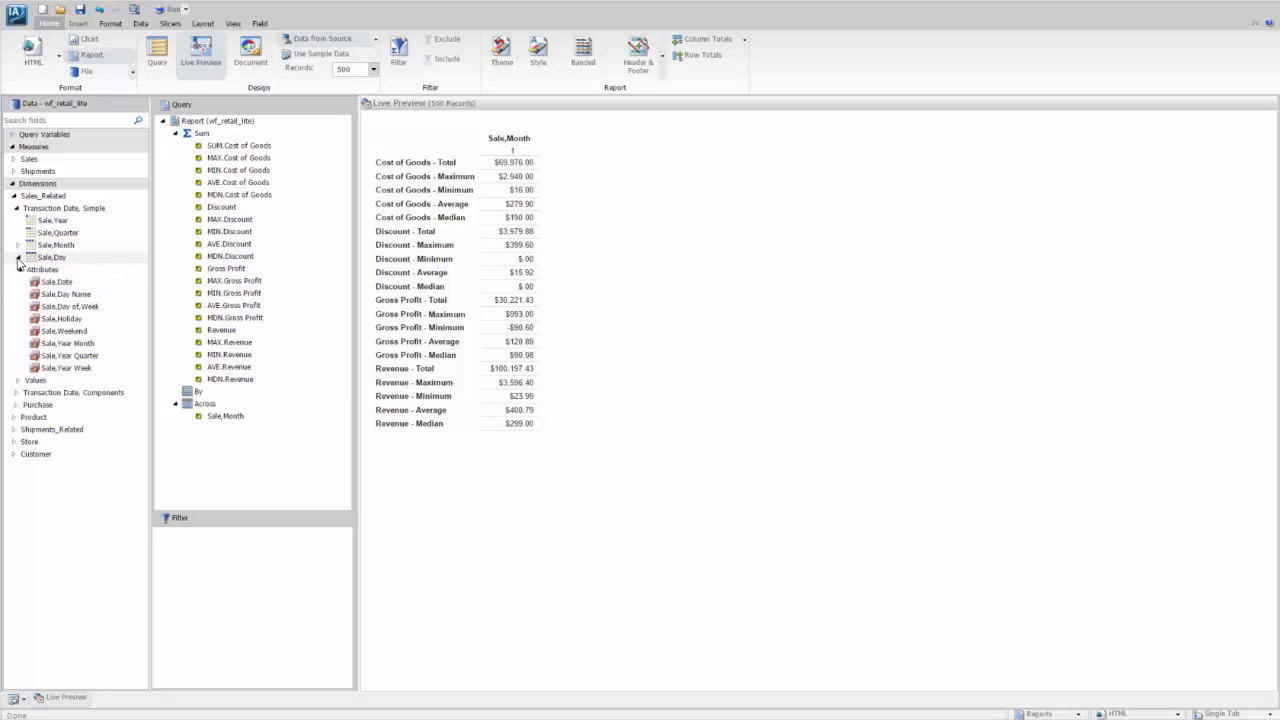
pyautogui.moveTo(27, 299)
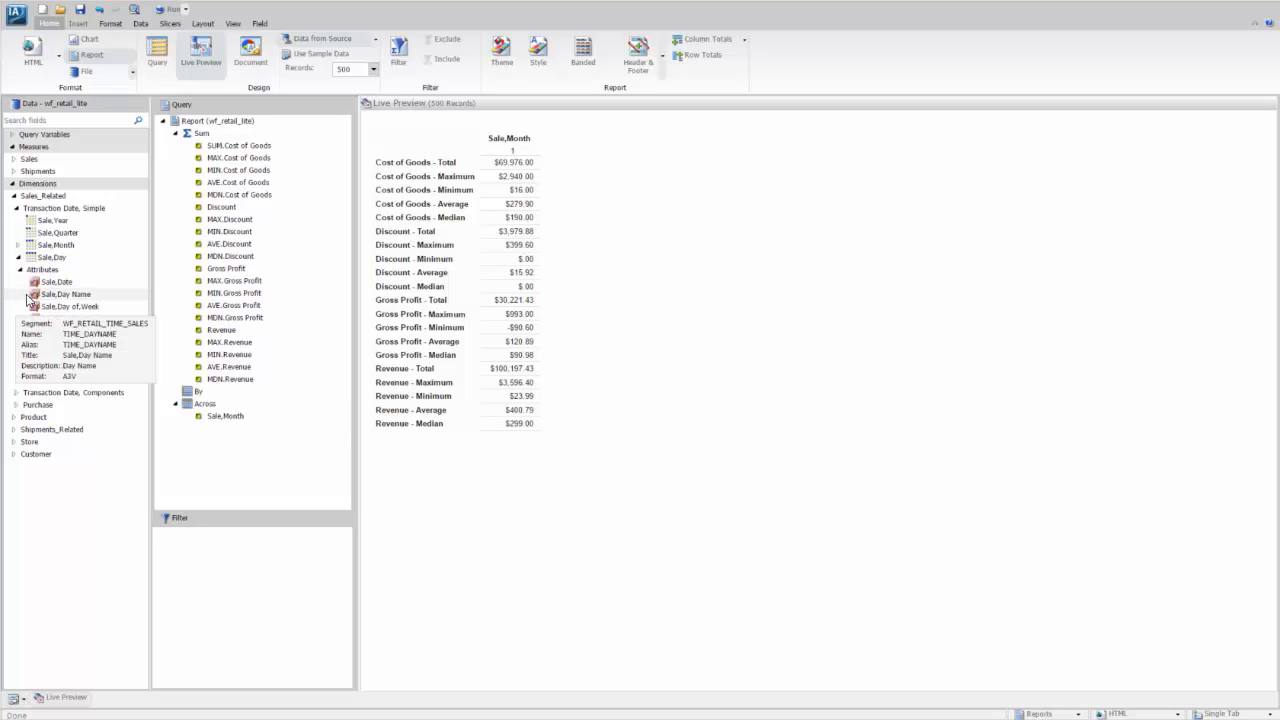
pyautogui.click(48, 282)
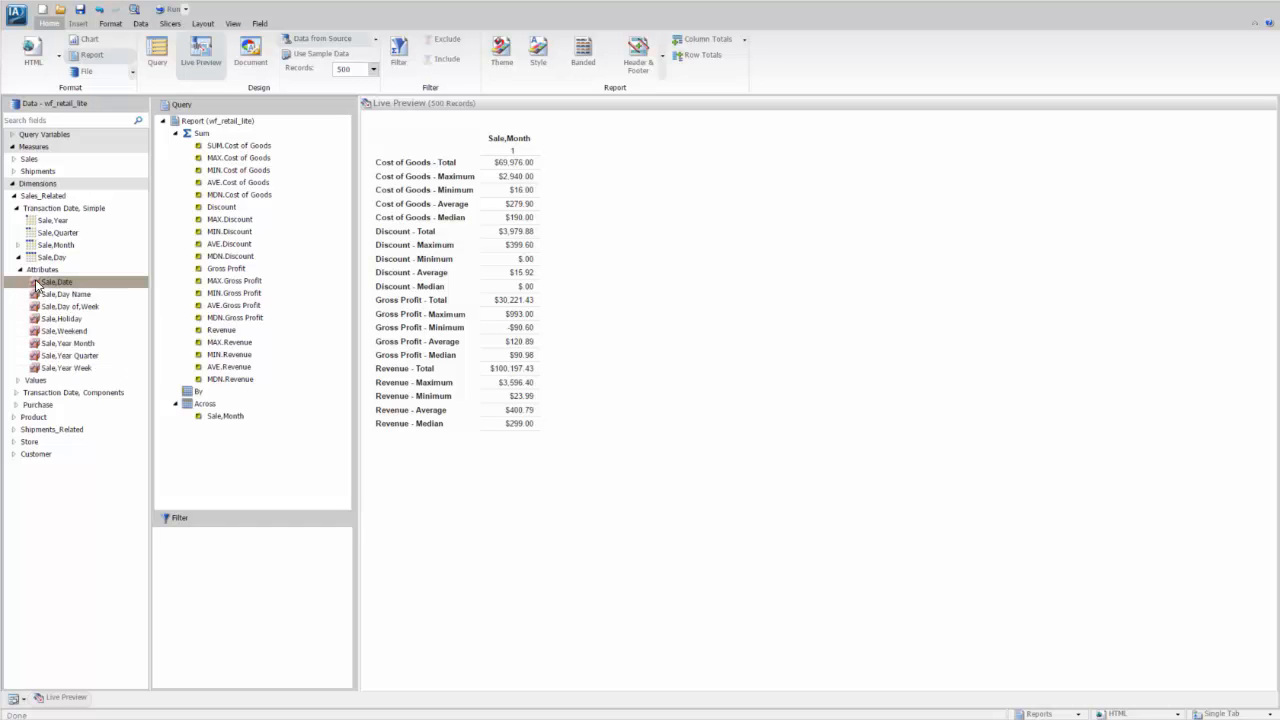
pyautogui.moveTo(176, 466); pyautogui.dragTo(206, 551)
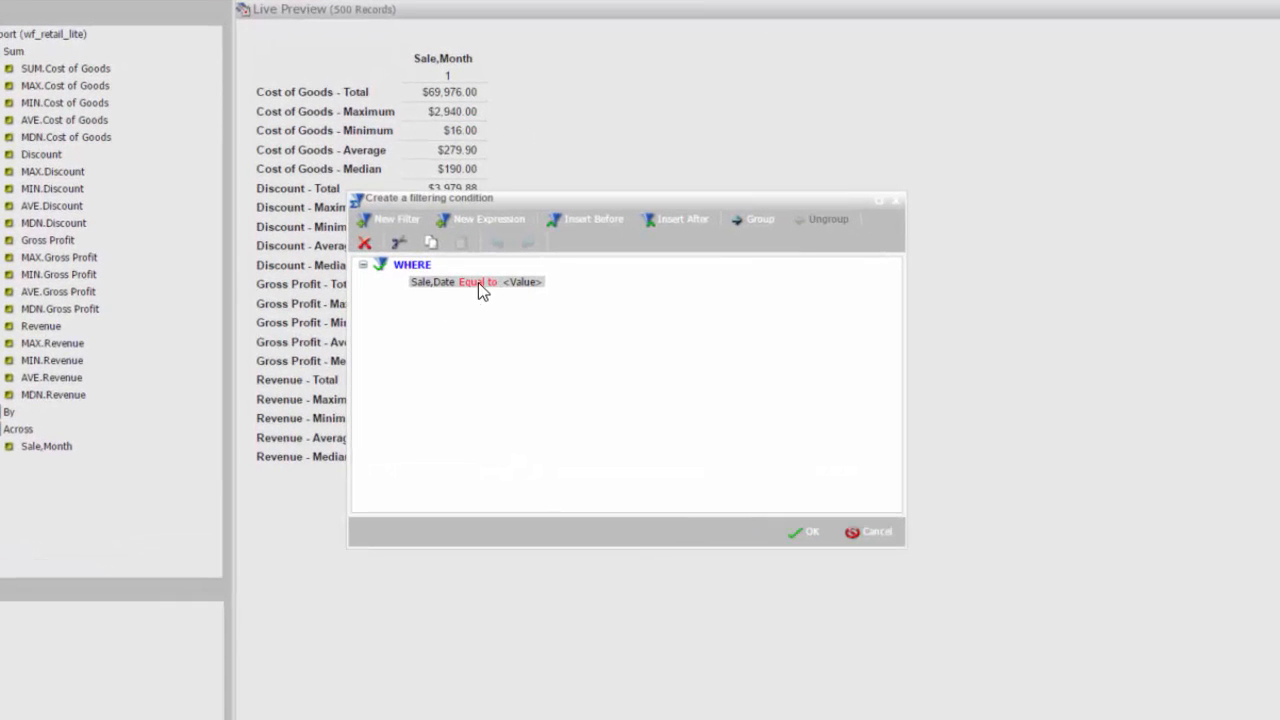
pyautogui.click(479, 282)
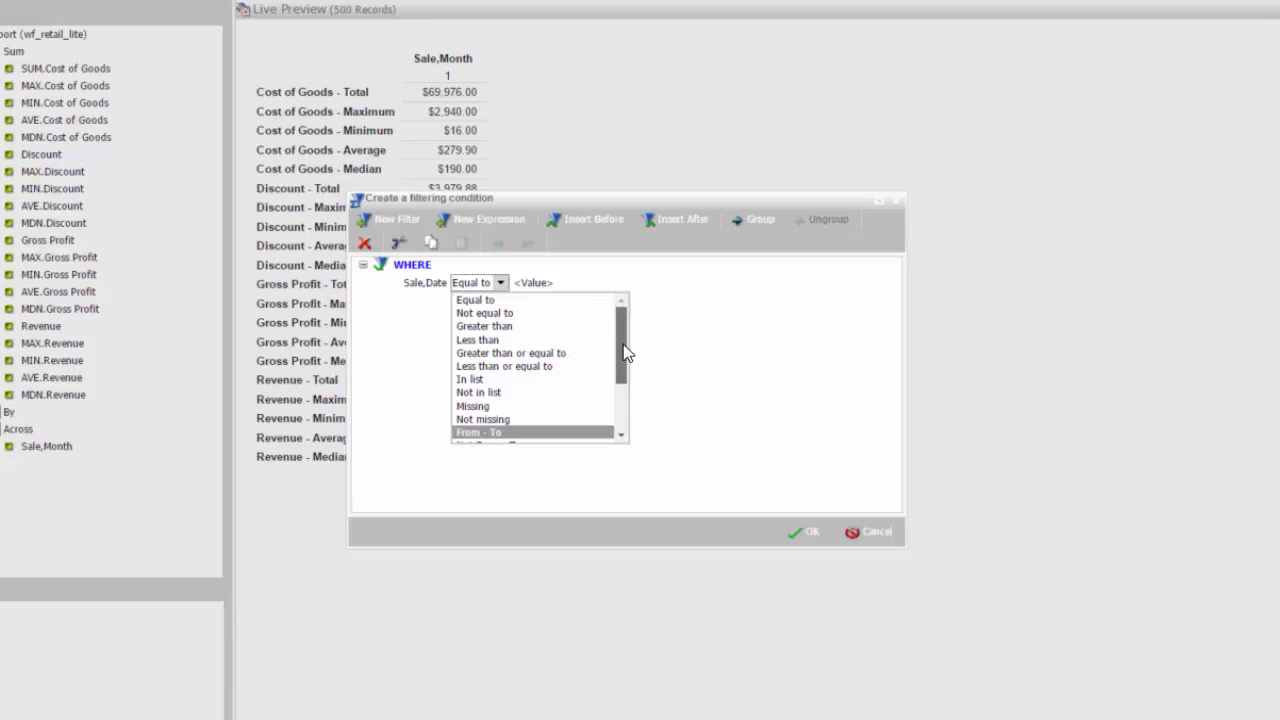
pyautogui.moveTo(623, 351); pyautogui.dragTo(617, 420)
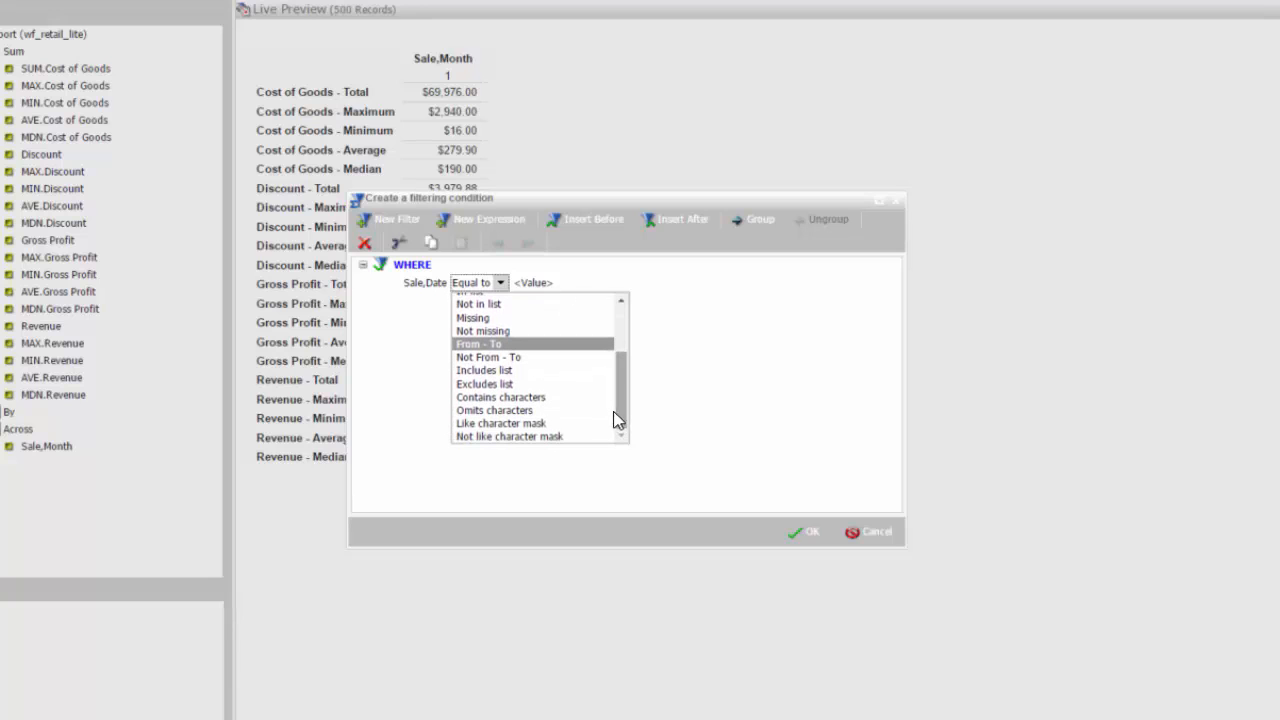
pyautogui.click(505, 345)
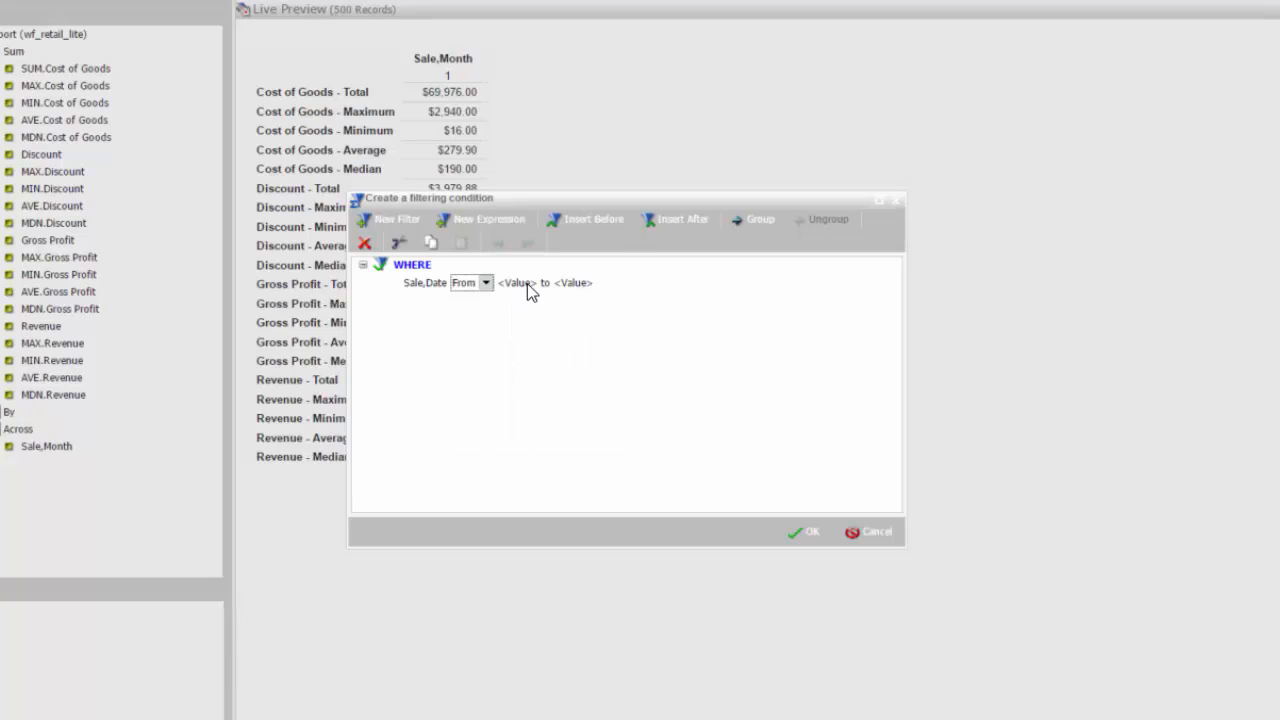
# Step: Set the Sale,Date filter range from Beginning of Year to Today and apply the filter
pyautogui.click(527, 283)
pyautogui.click(587, 283)
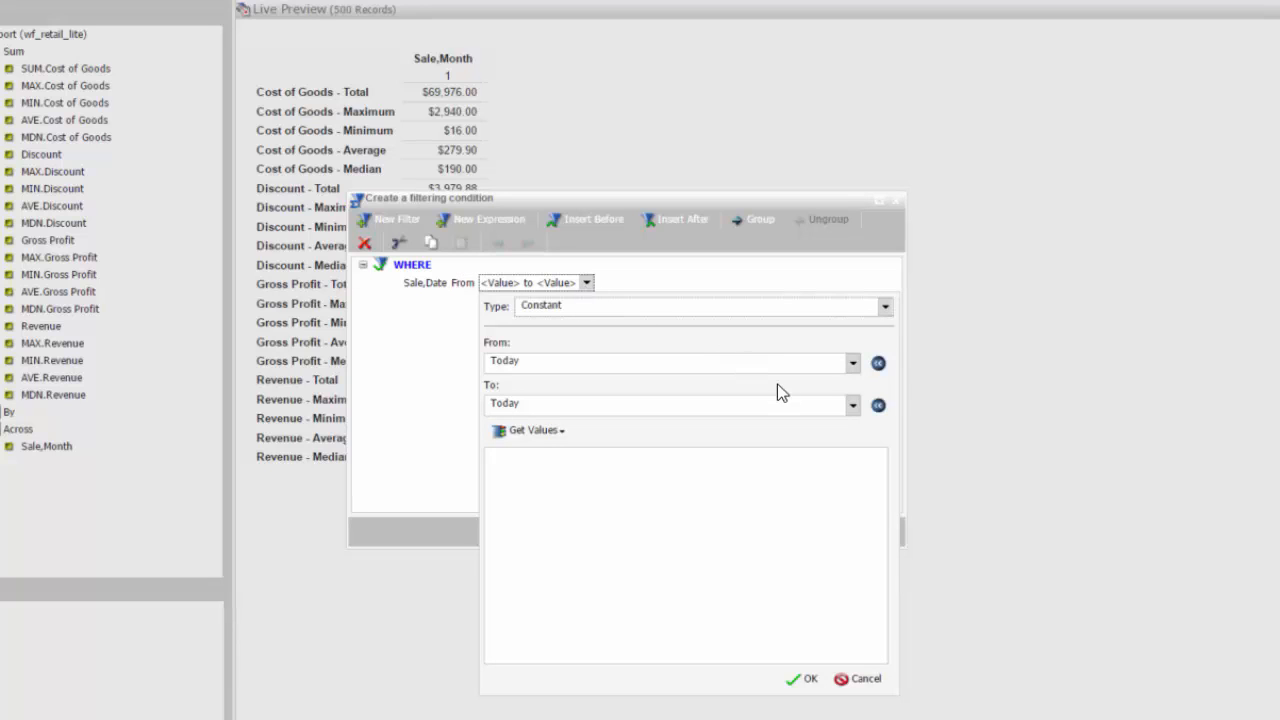
pyautogui.click(852, 364)
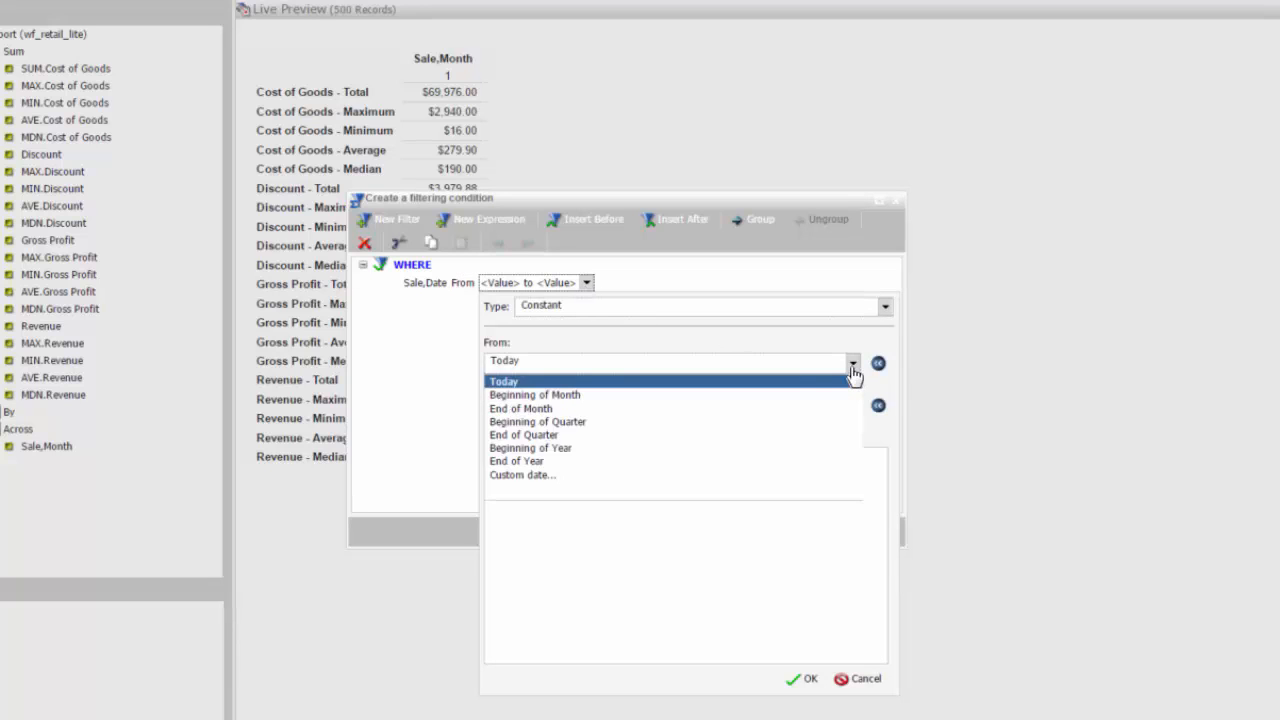
pyautogui.click(561, 449)
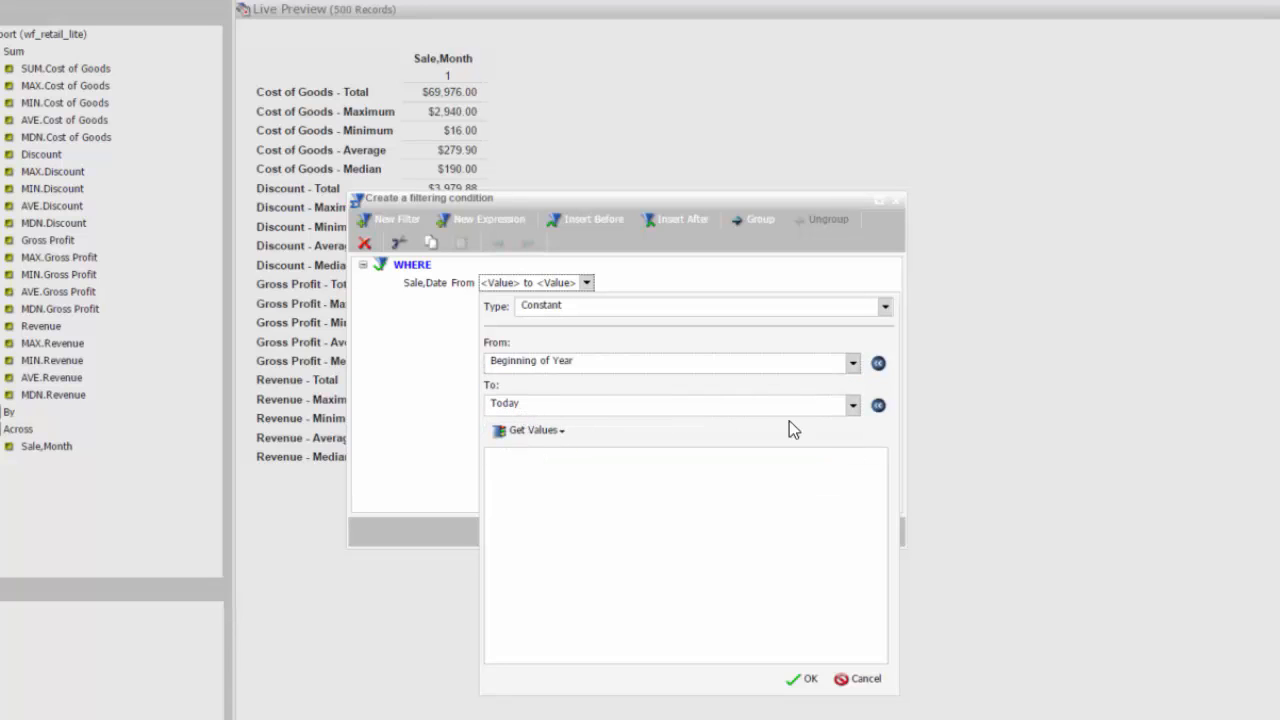
pyautogui.click(853, 411)
pyautogui.click(853, 411)
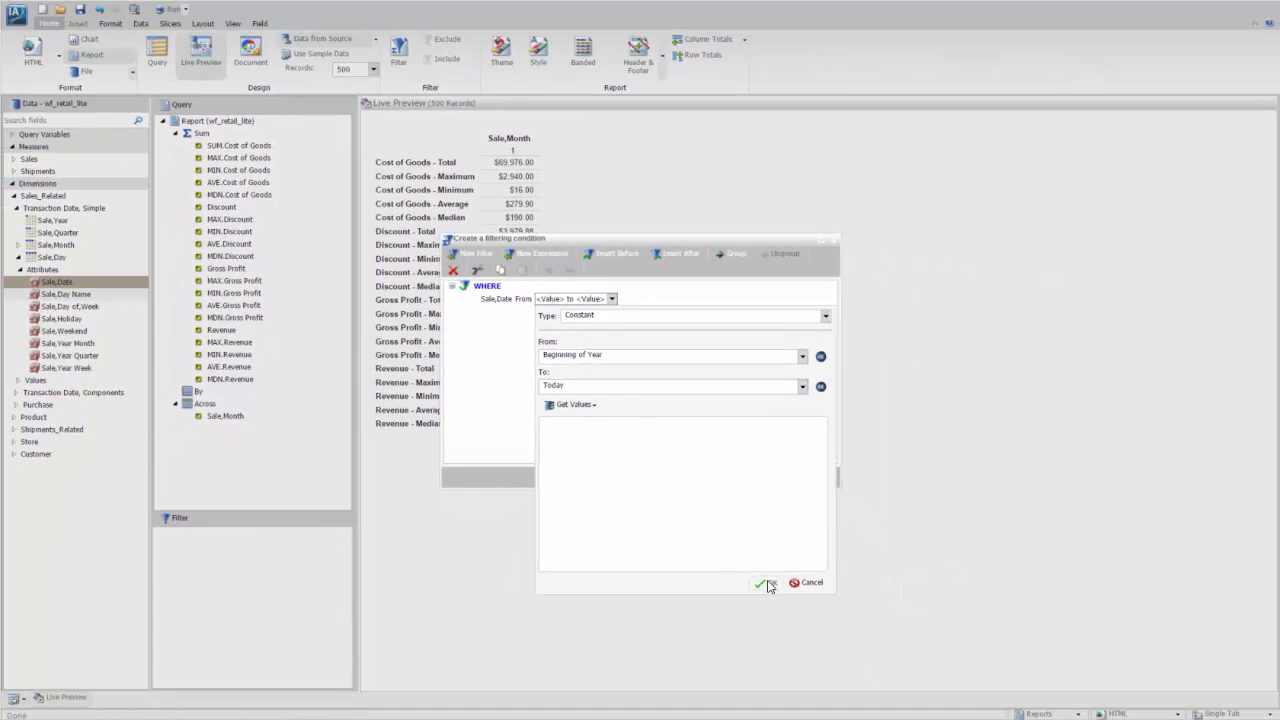
pyautogui.click(767, 582)
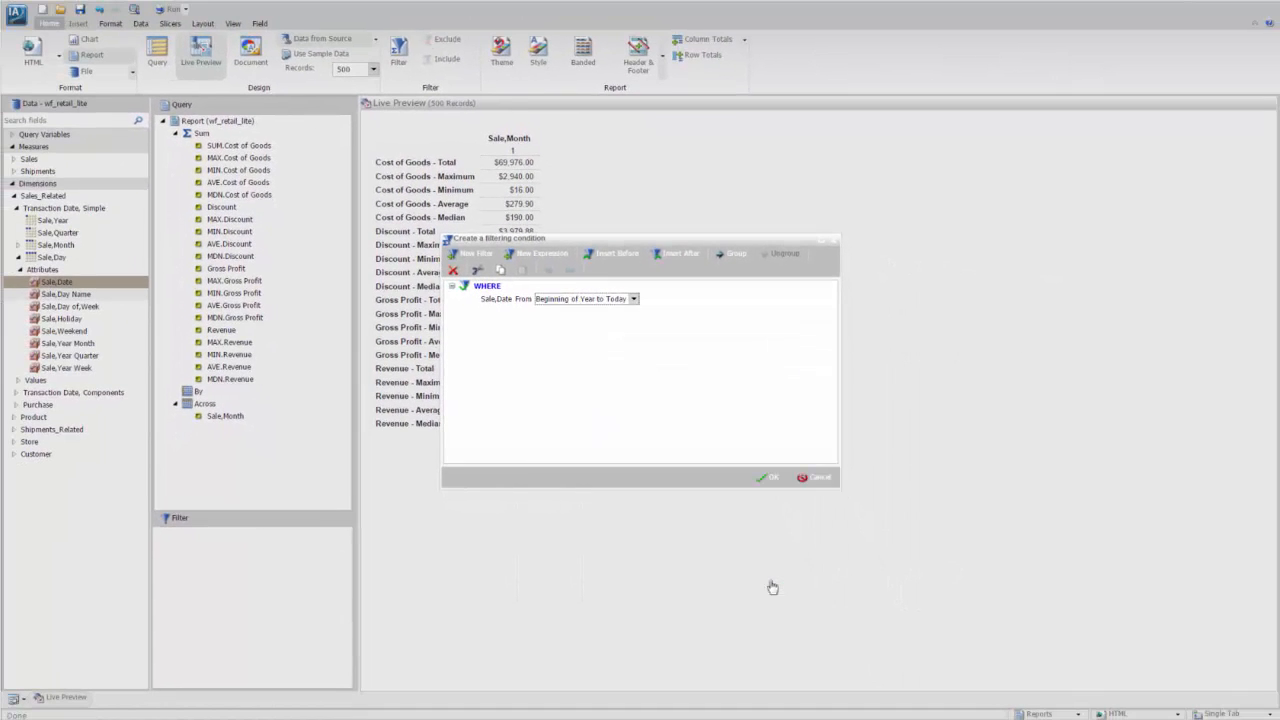
pyautogui.click(775, 478)
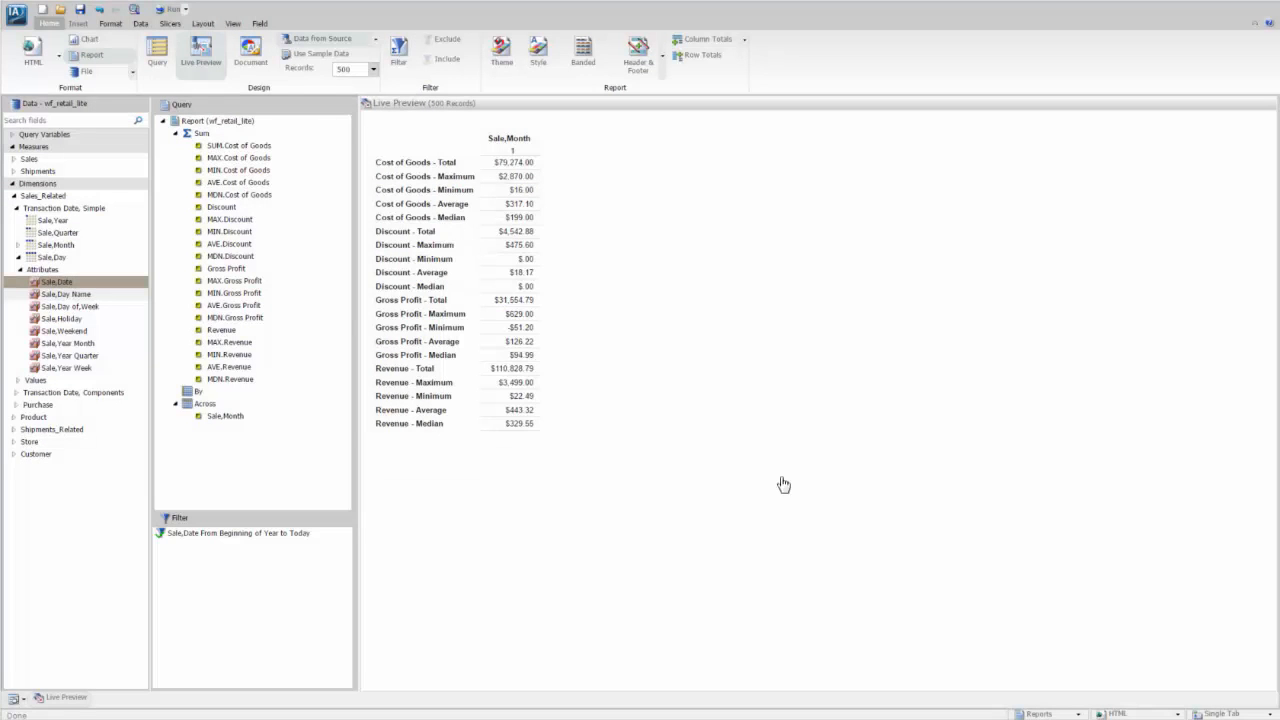
# Step: Enter a two-line report header reading "Monthly YTD Stats" and "For all &PRODUCT_CATEGORY"
pyautogui.click(636, 55)
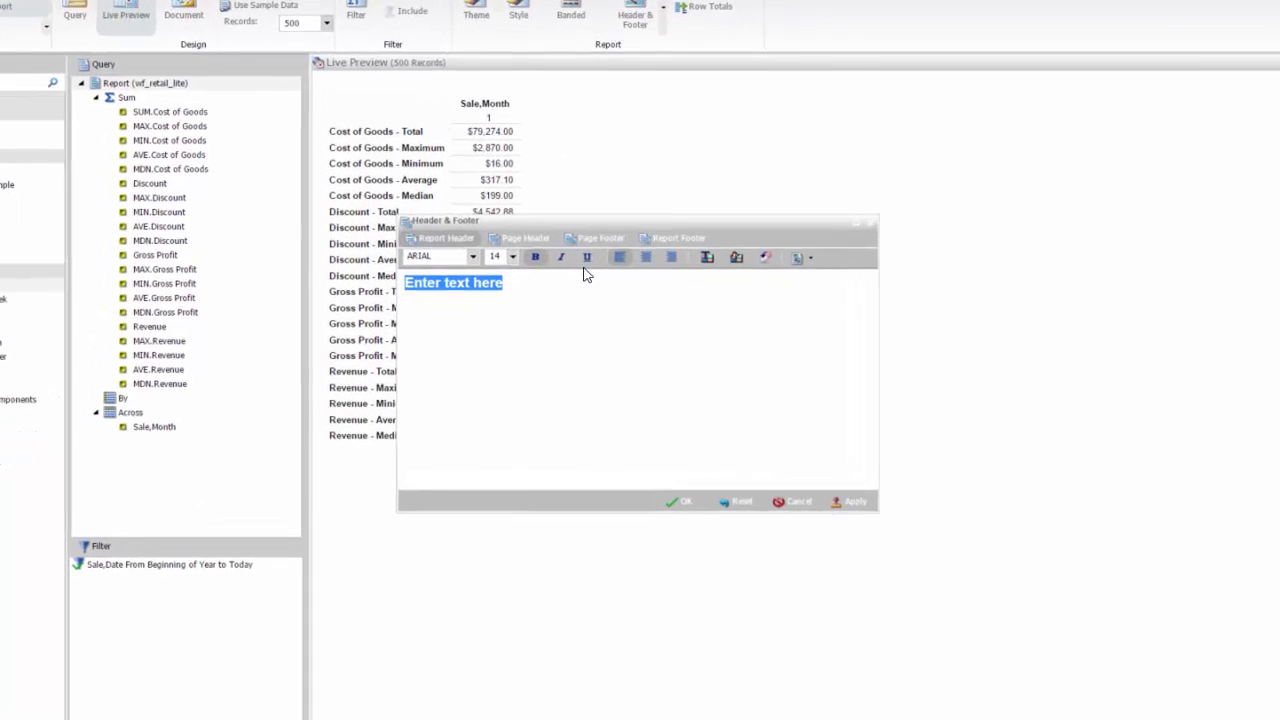
pyautogui.write('Monthly ')
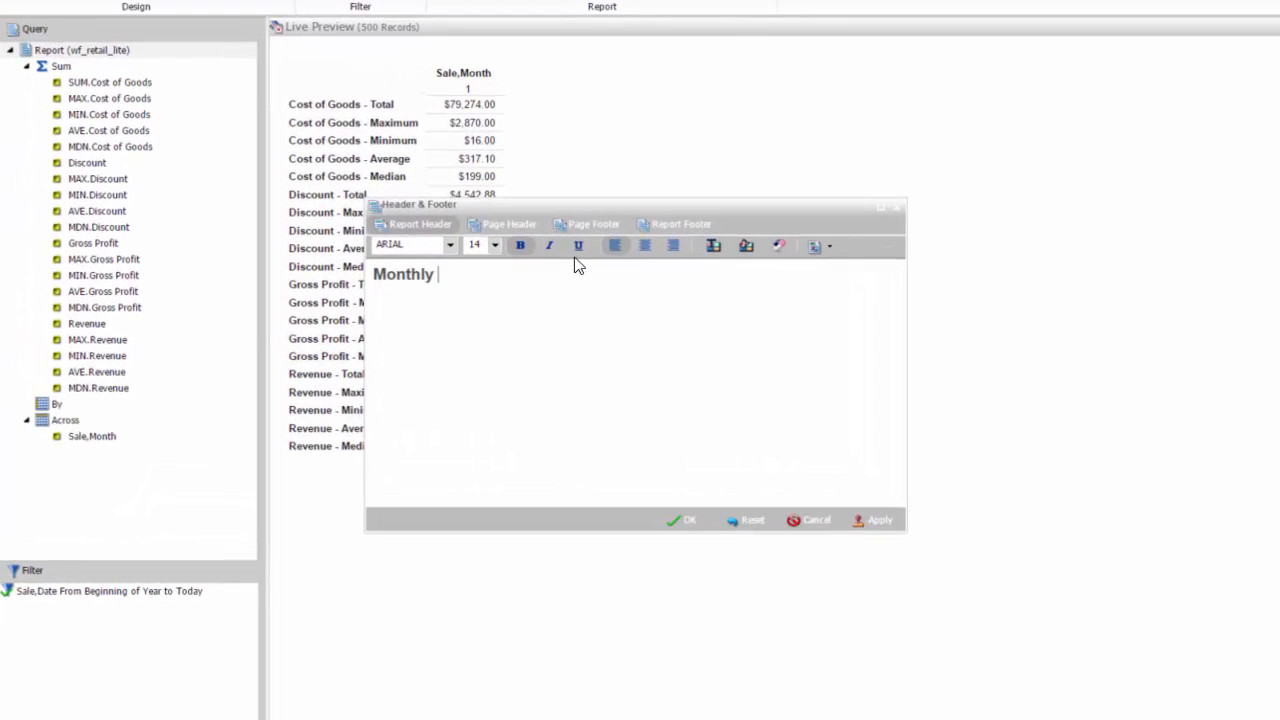
pyautogui.write('T')
pyautogui.press('BackSpace')
pyautogui.write('YTD')
pyautogui.press('BackSpace')
pyautogui.write('D Stats')
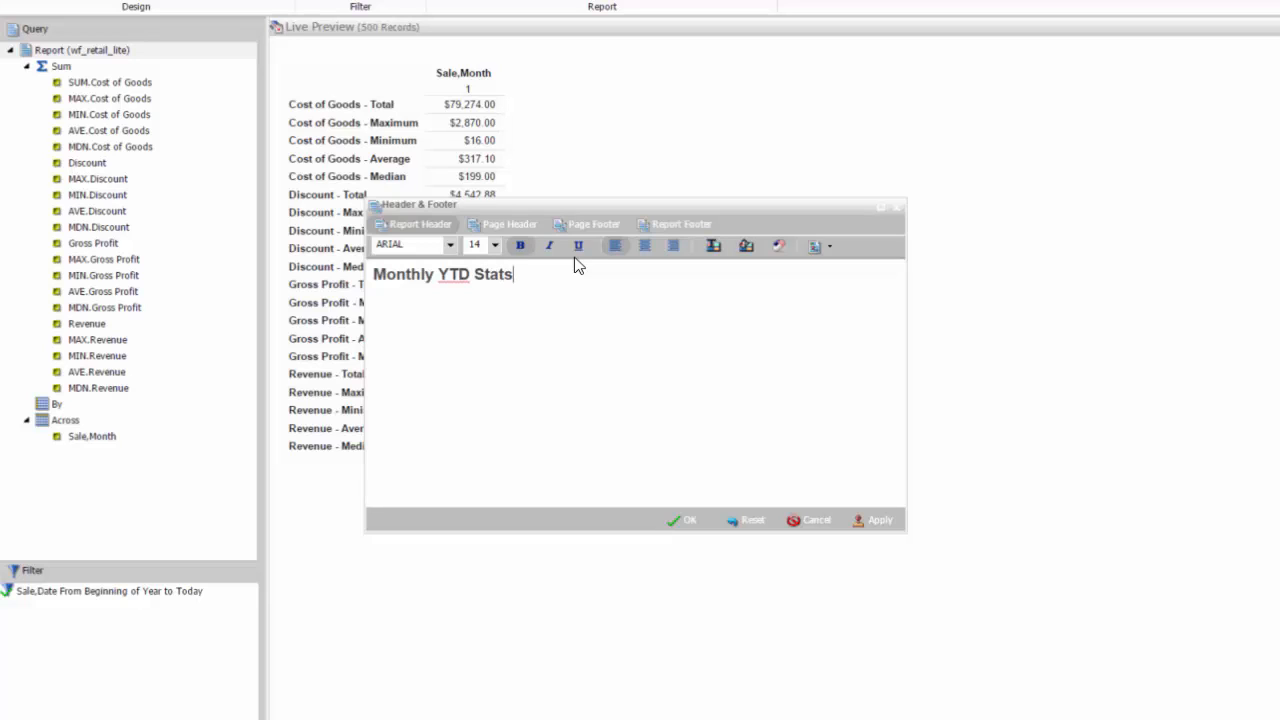
pyautogui.press('Return')
pyautogui.write('For all &PRO')
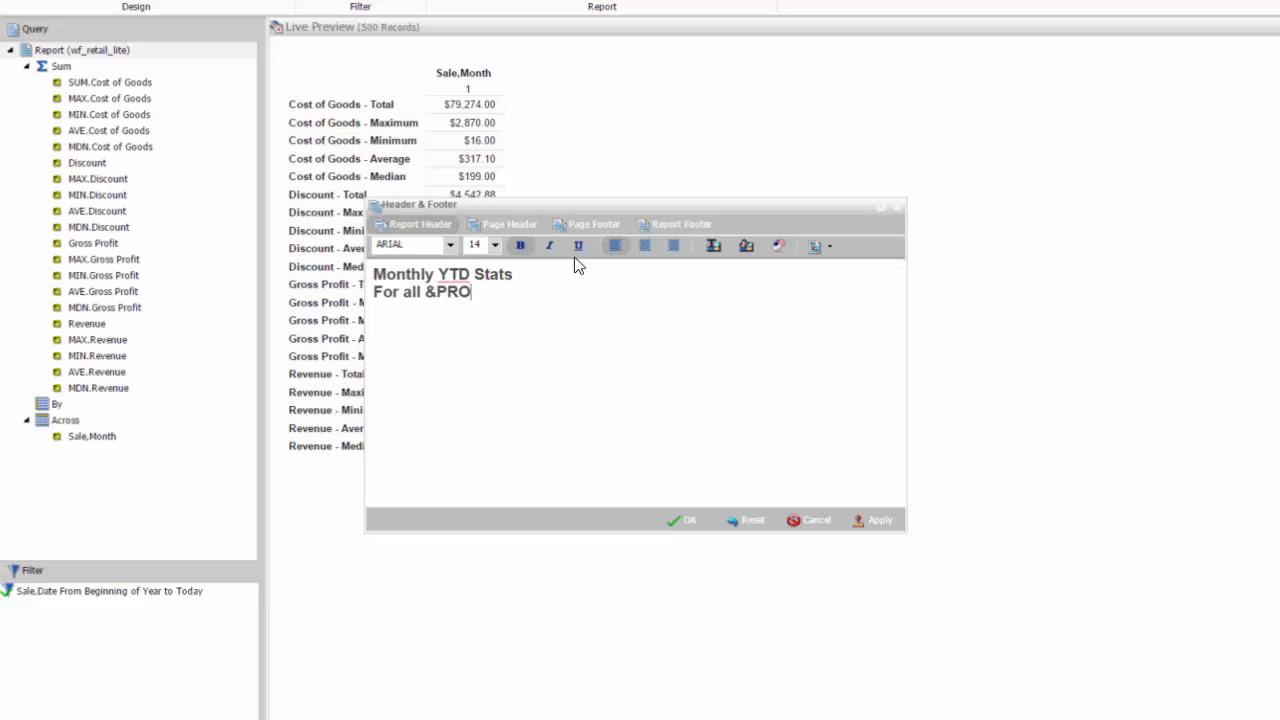
pyautogui.write('DUCT_CATEGORY')
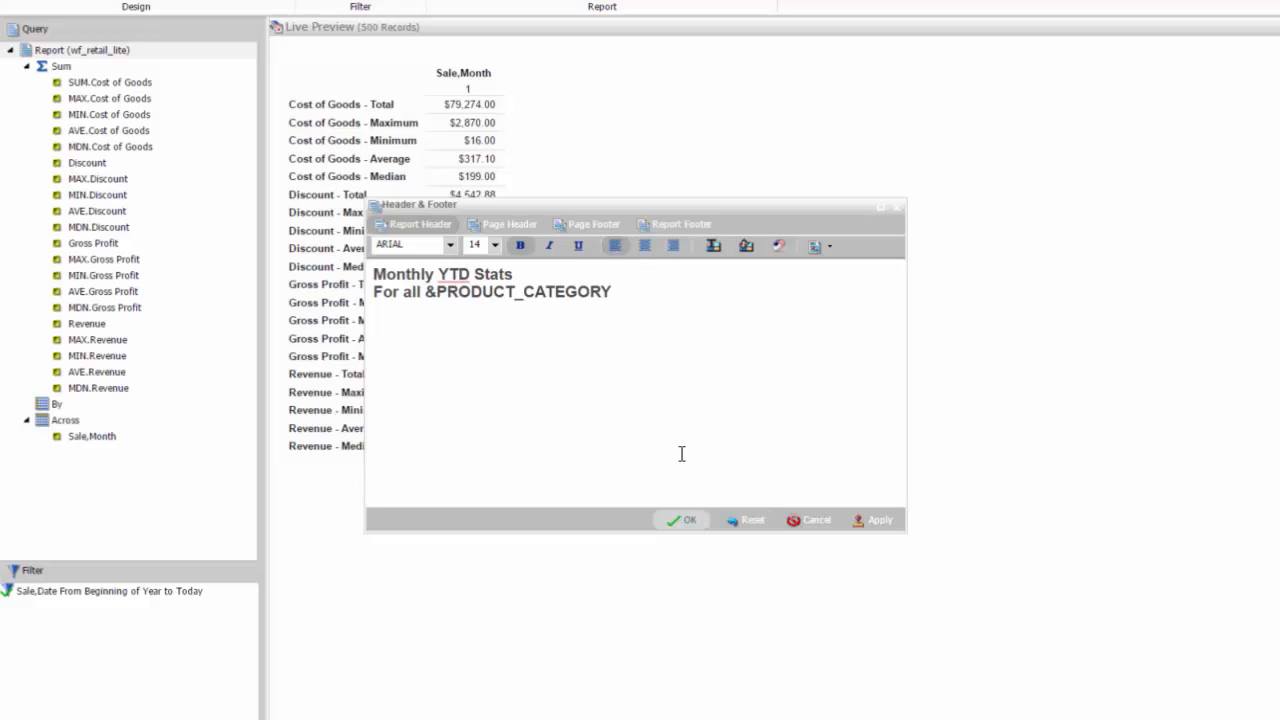
# Step: Center both lines of the report header and apply it to the report
pyautogui.hotkey('ctrl', 'a')
pyautogui.click(644, 245)
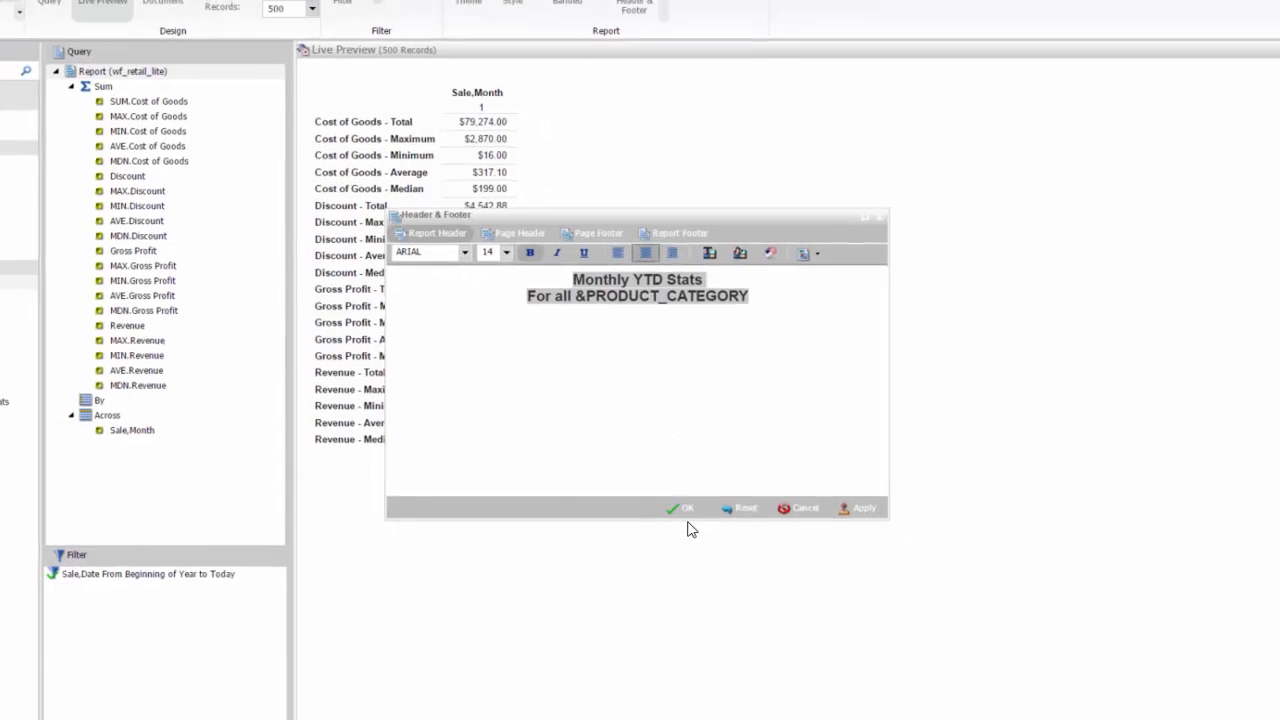
pyautogui.click(683, 508)
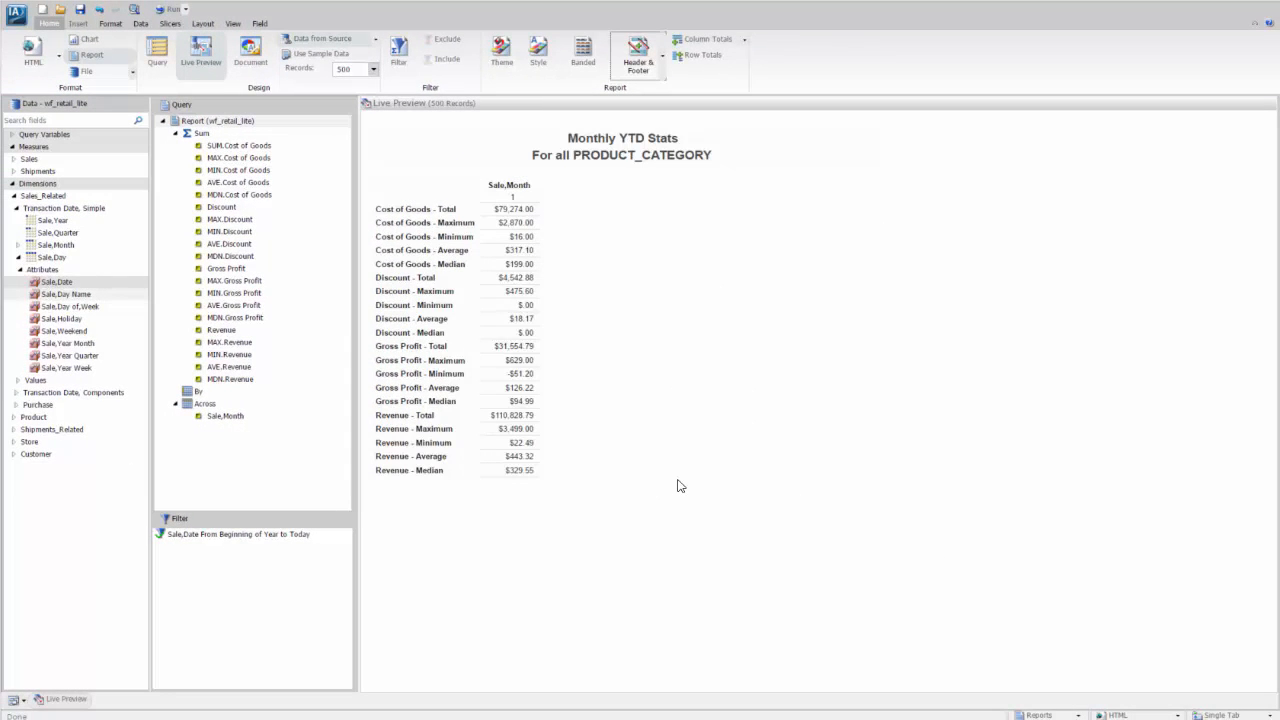
# Step: Apply the predefined ENGreen_Light2.sty theme to the report
pyautogui.click(508, 55)
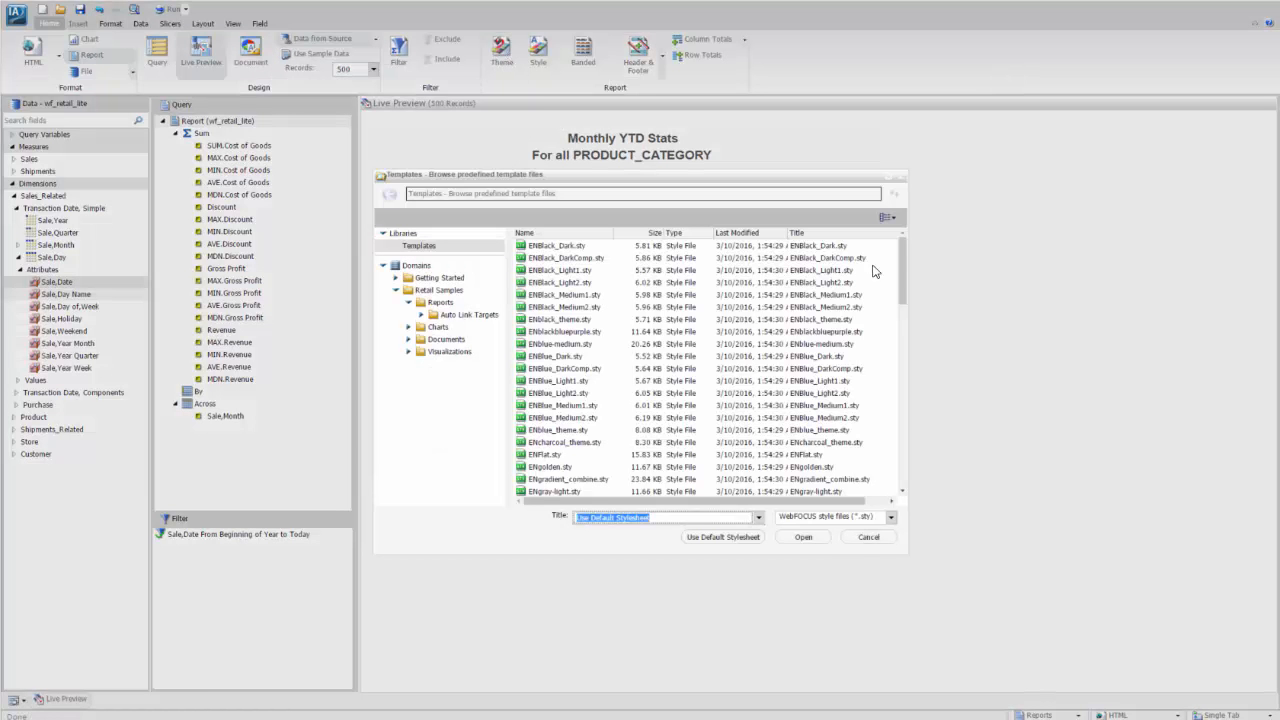
pyautogui.scroll(-3, 613, 440)
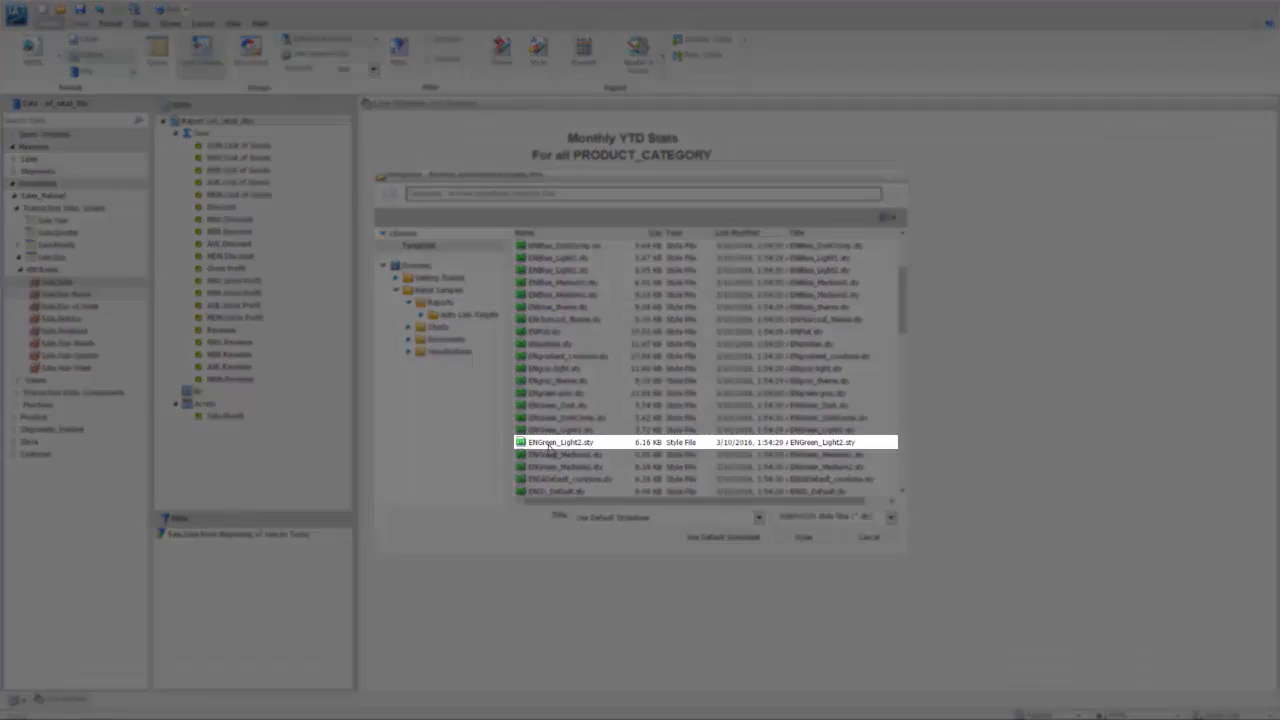
pyautogui.click(565, 442)
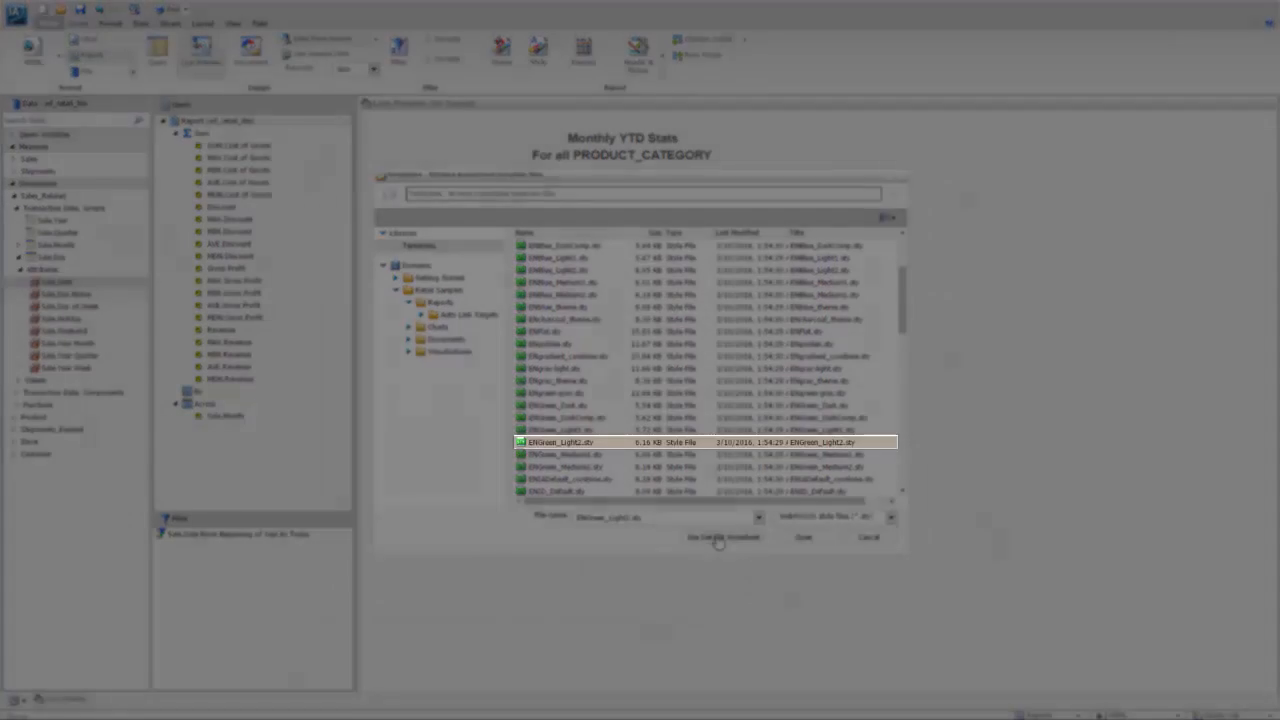
pyautogui.click(797, 540)
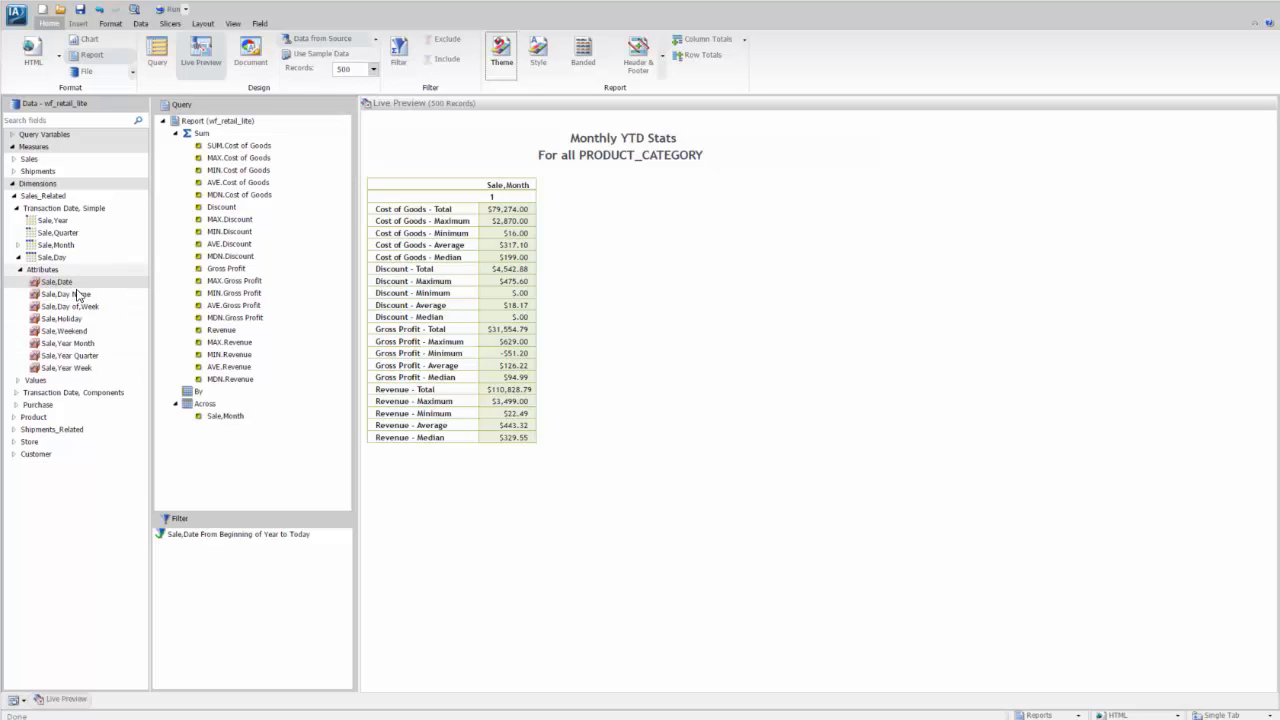
# Step: Add a filter where Product,Category equals an optional parameter named PRODUCT_CATEGORY
pyautogui.click(13, 417)
pyautogui.click(16, 429)
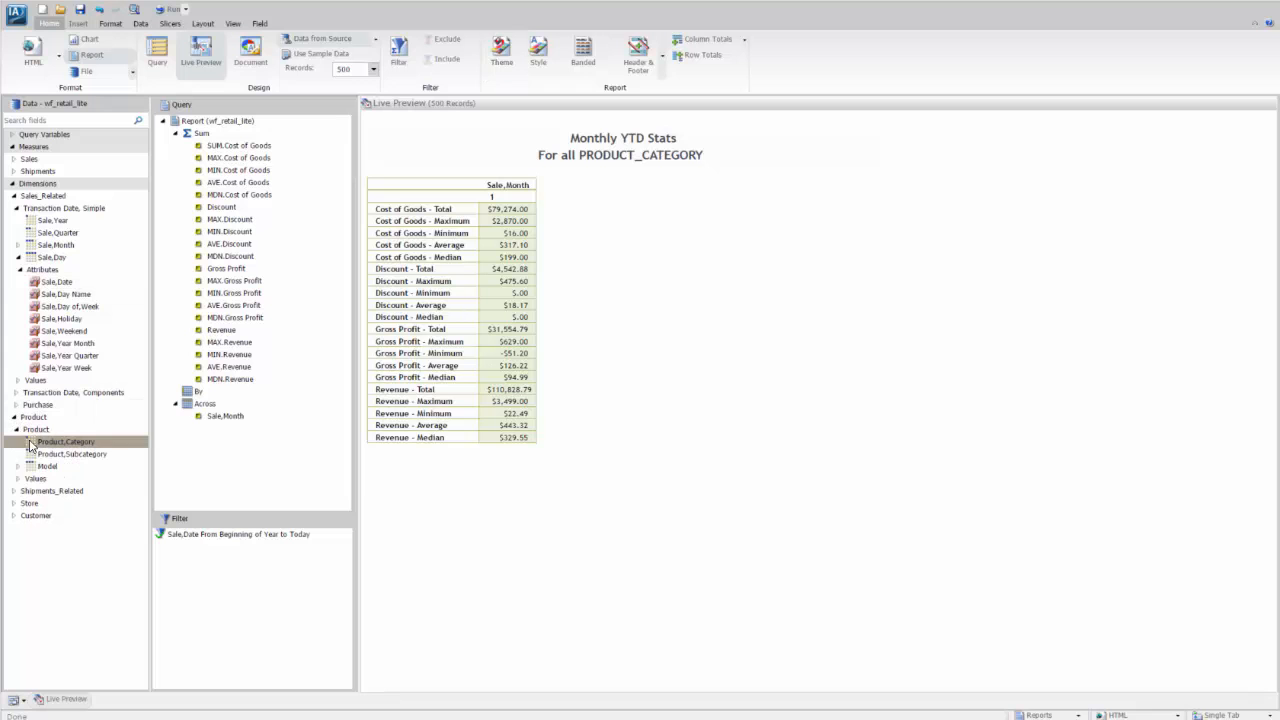
pyautogui.moveTo(30, 446); pyautogui.dragTo(195, 556)
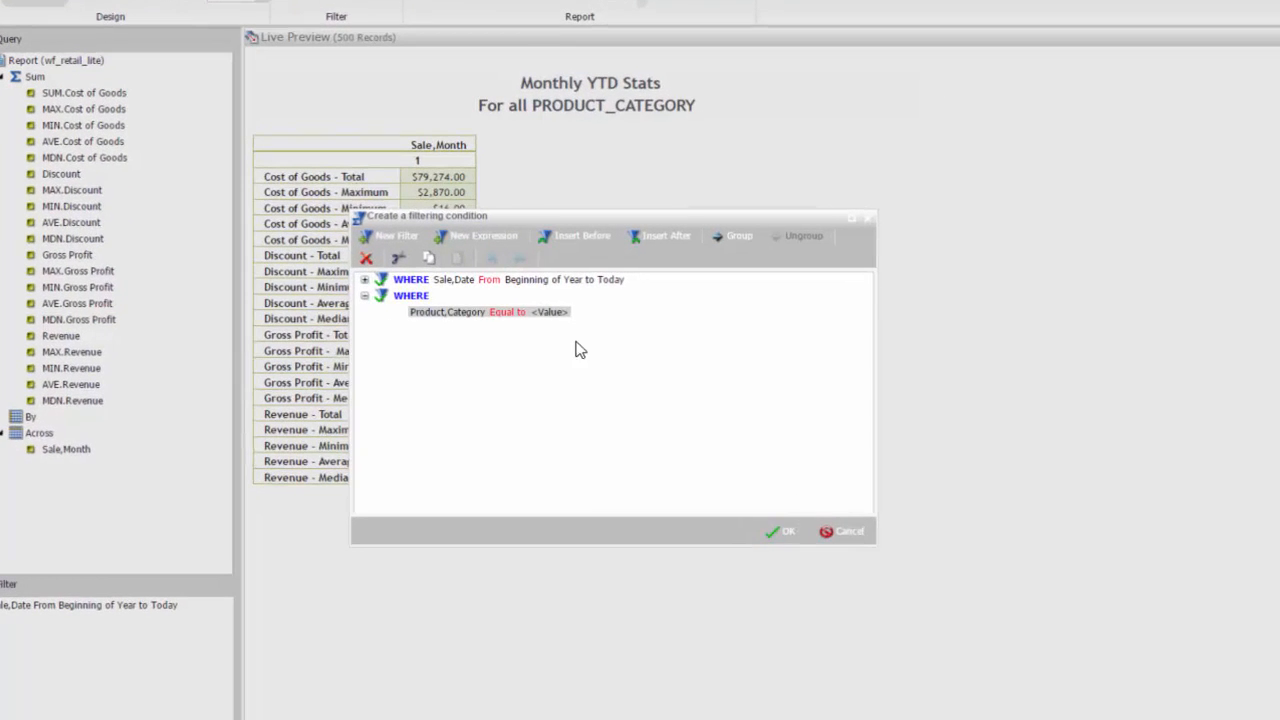
pyautogui.click(574, 311)
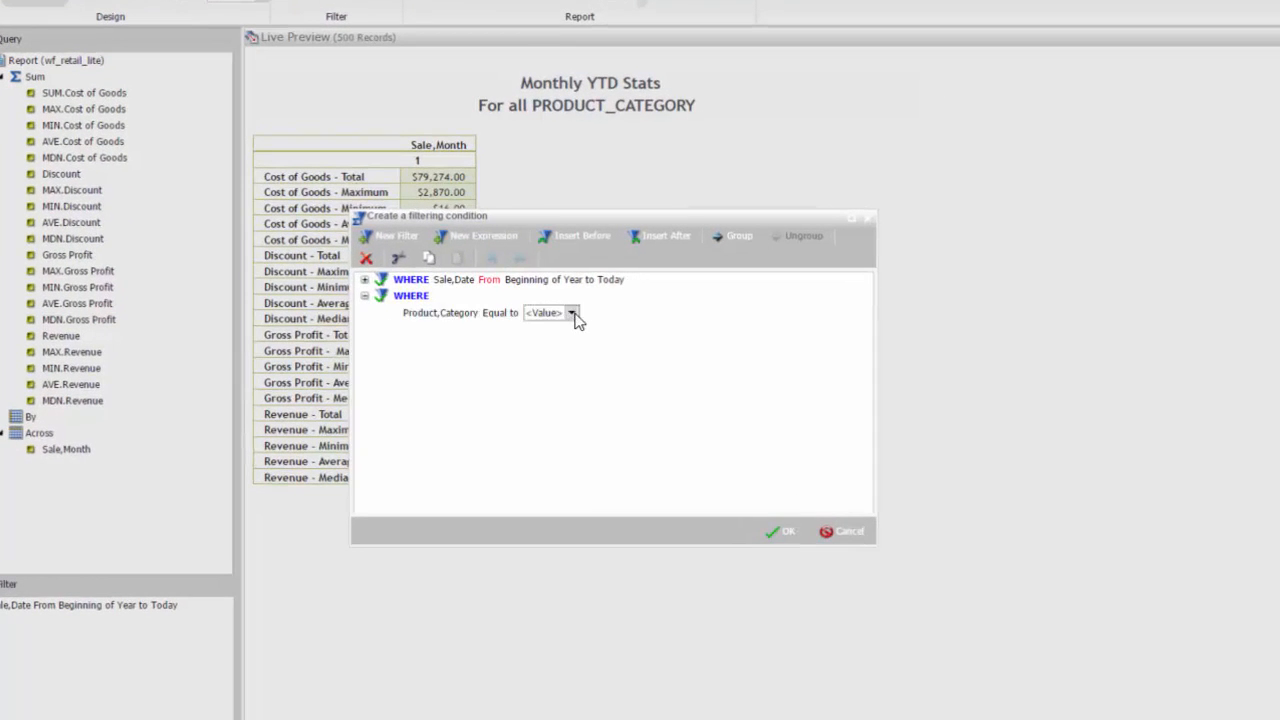
pyautogui.click(572, 314)
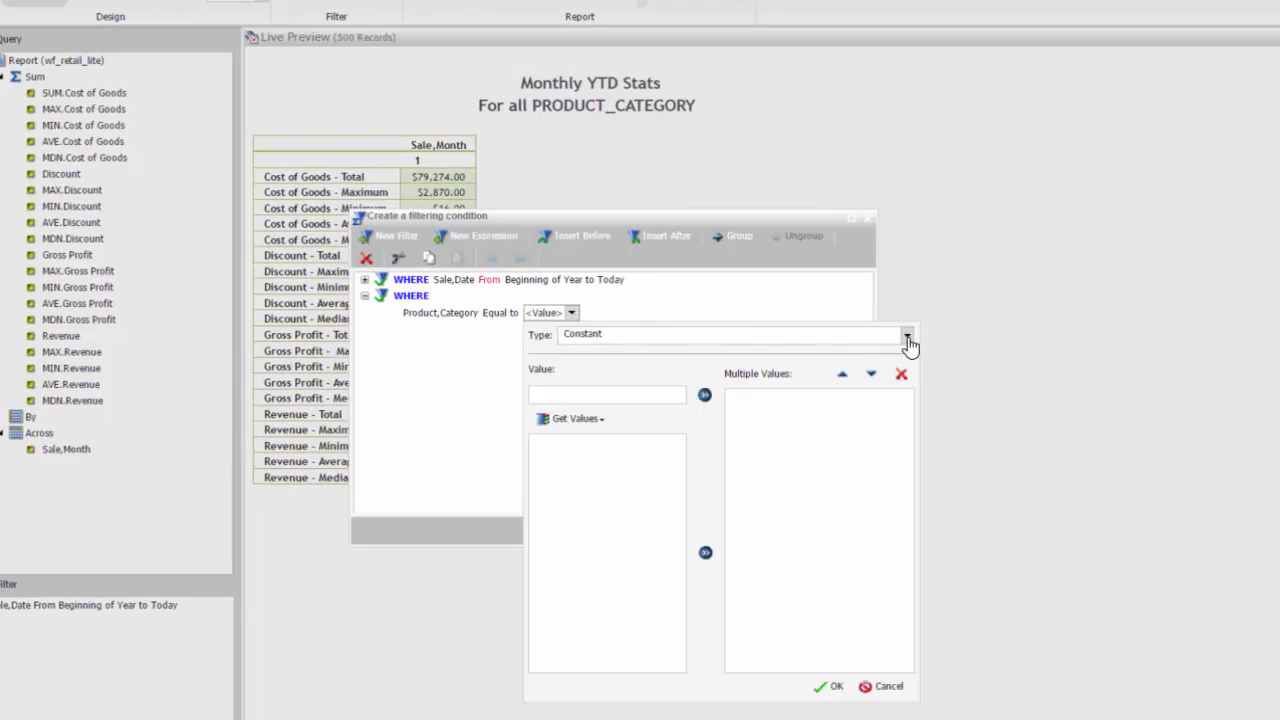
pyautogui.click(912, 342)
pyautogui.click(633, 366)
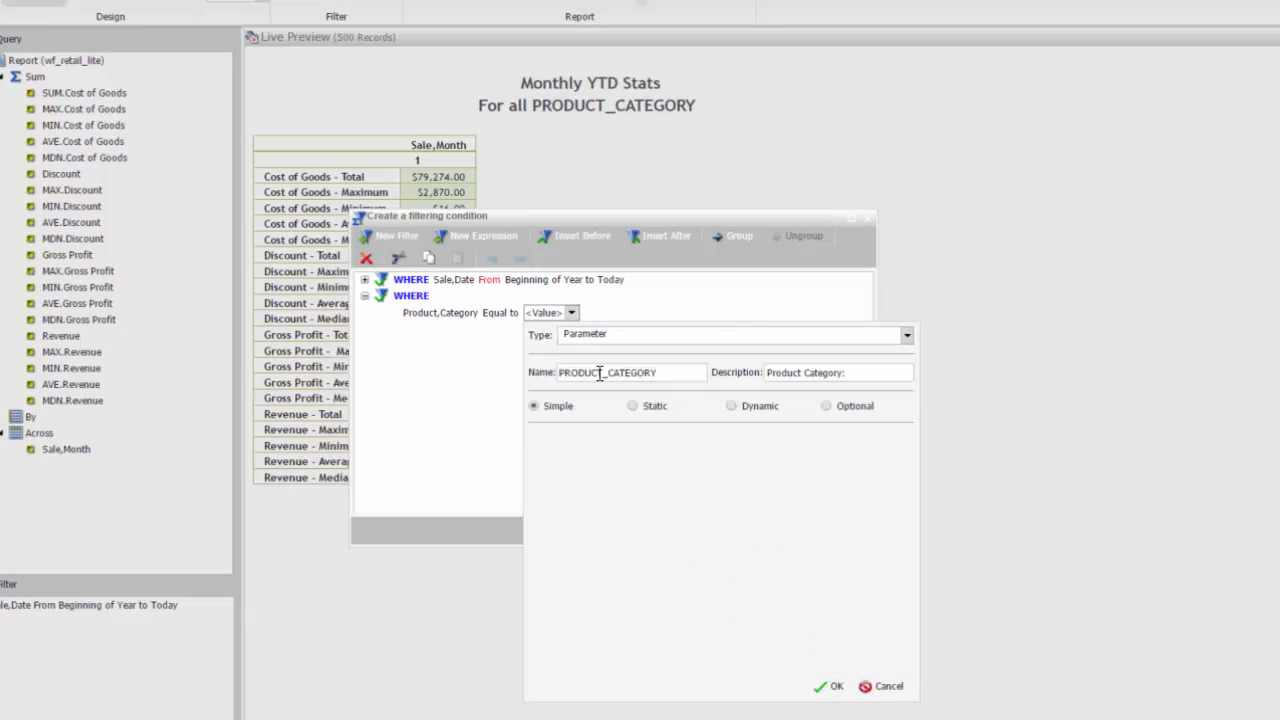
pyautogui.click(826, 407)
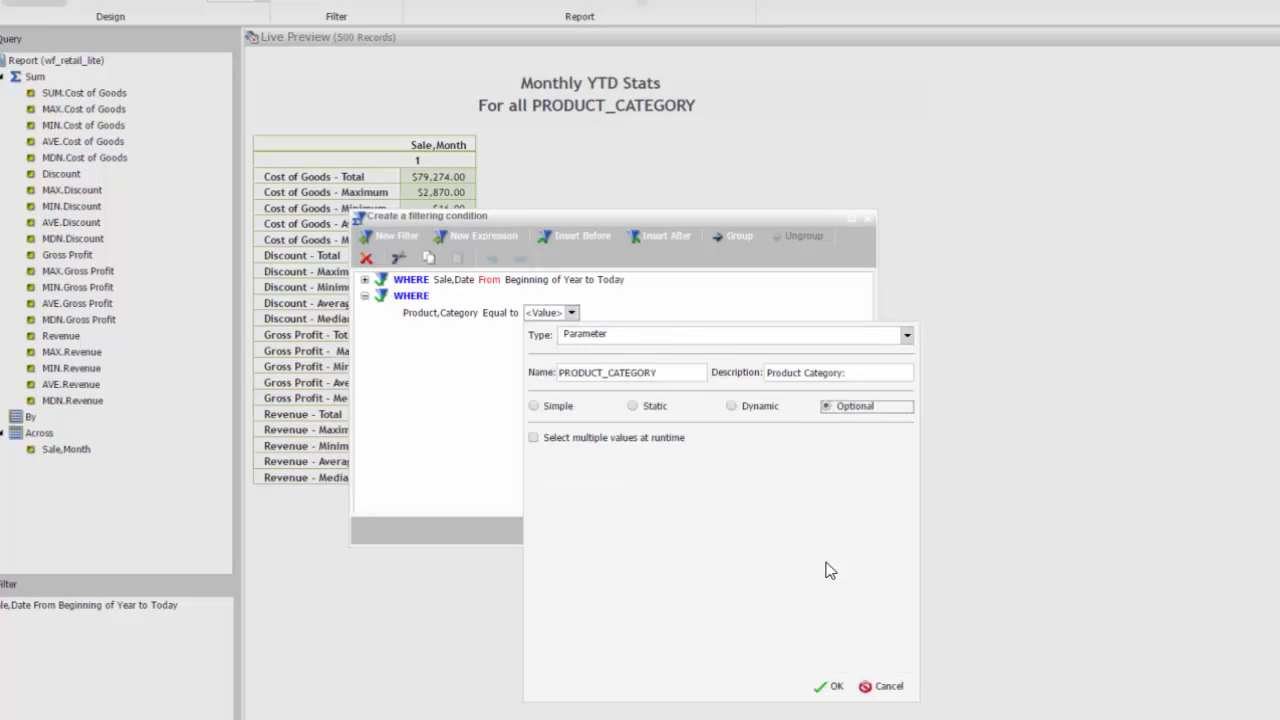
pyautogui.click(831, 687)
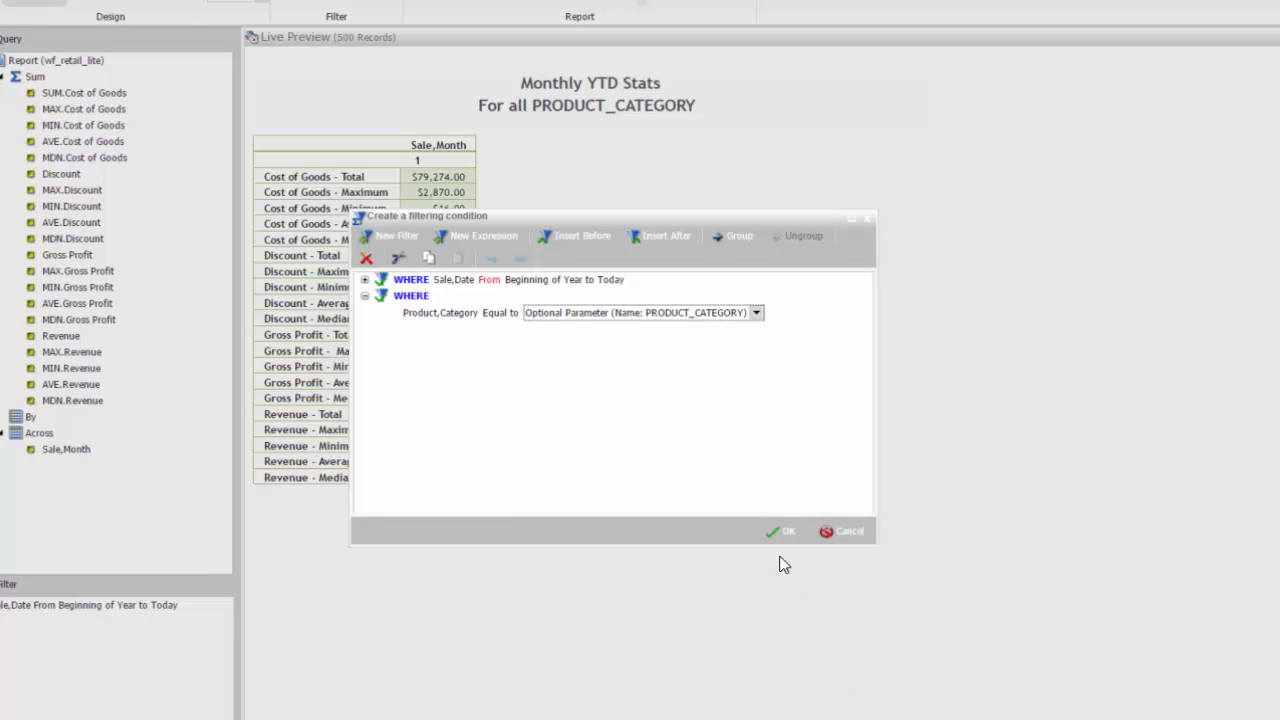
pyautogui.click(782, 531)
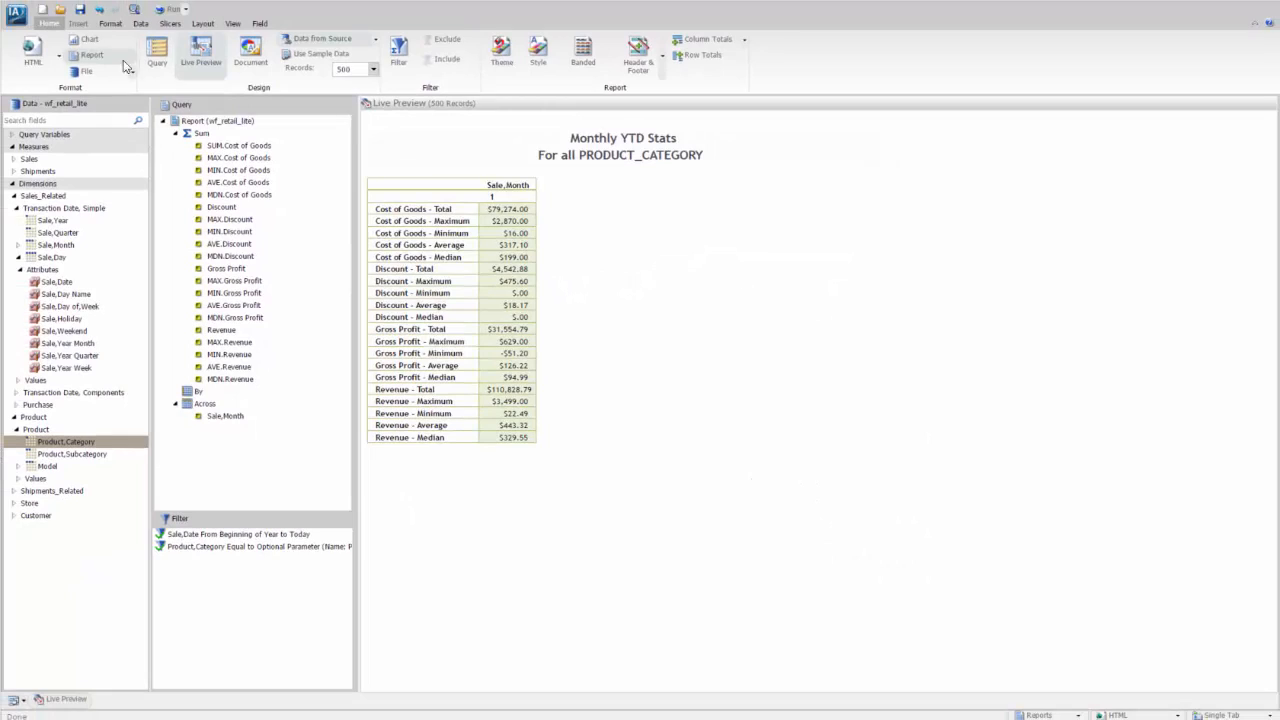
# Step: Display the report's format options, including the auto linking settings
pyautogui.click(106, 24)
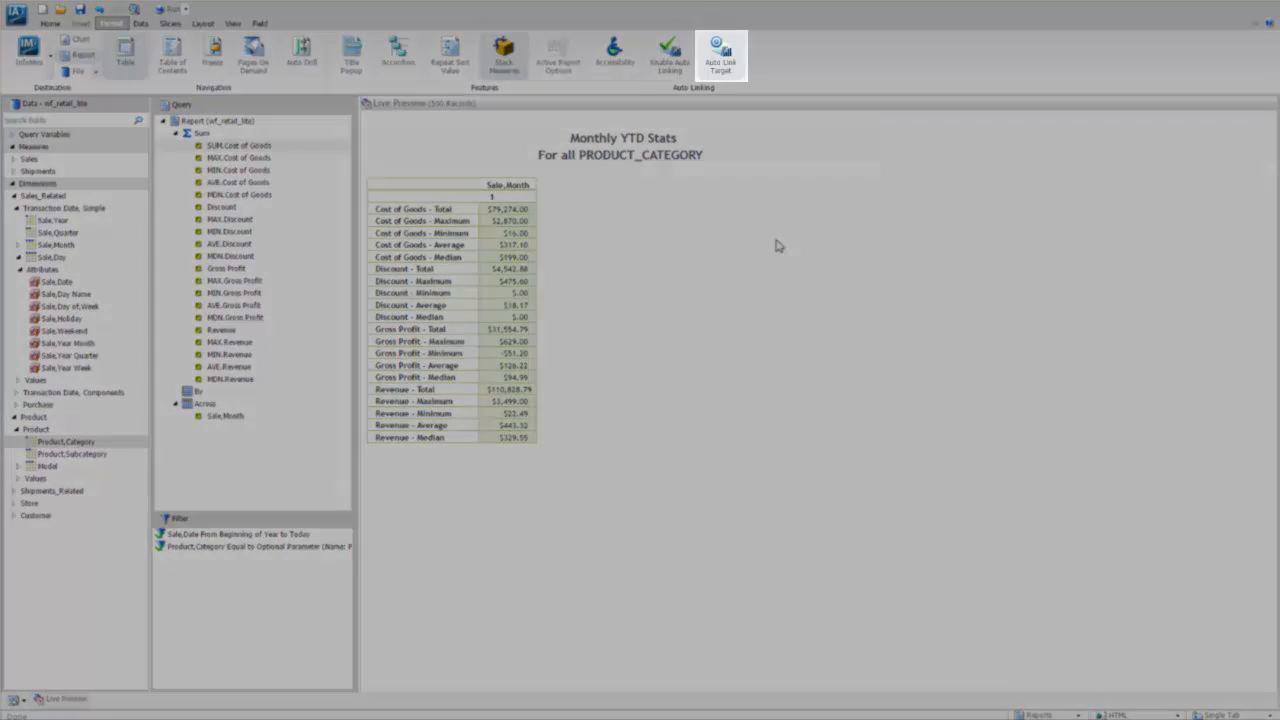